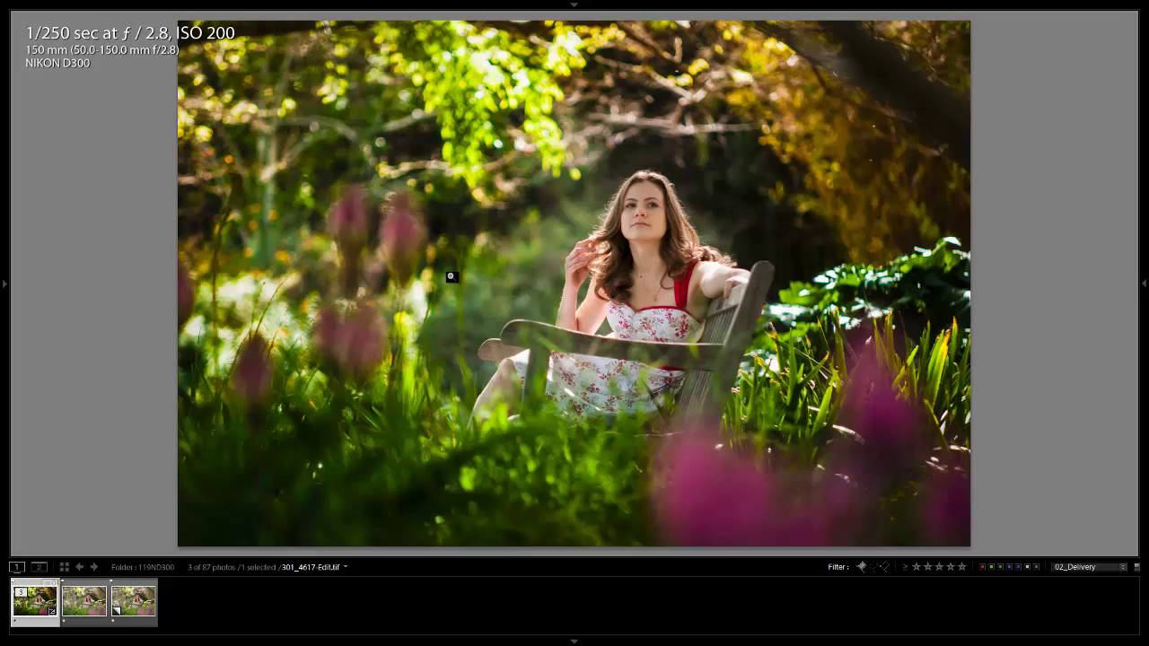
Select the original unedited 301_4617.NEF raw file from the filmstrip.
left_click(81, 608)
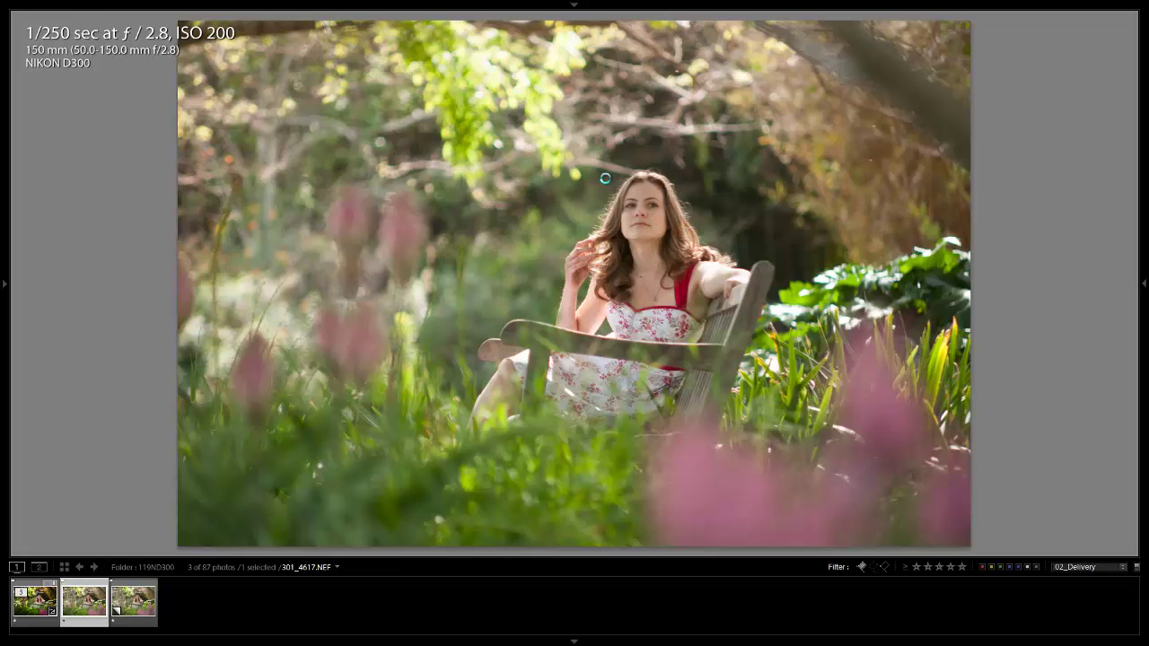
Apply the 11 SP Standard Color preset and fine-tune Tint while checking the face at 1:1.
key("Tab")
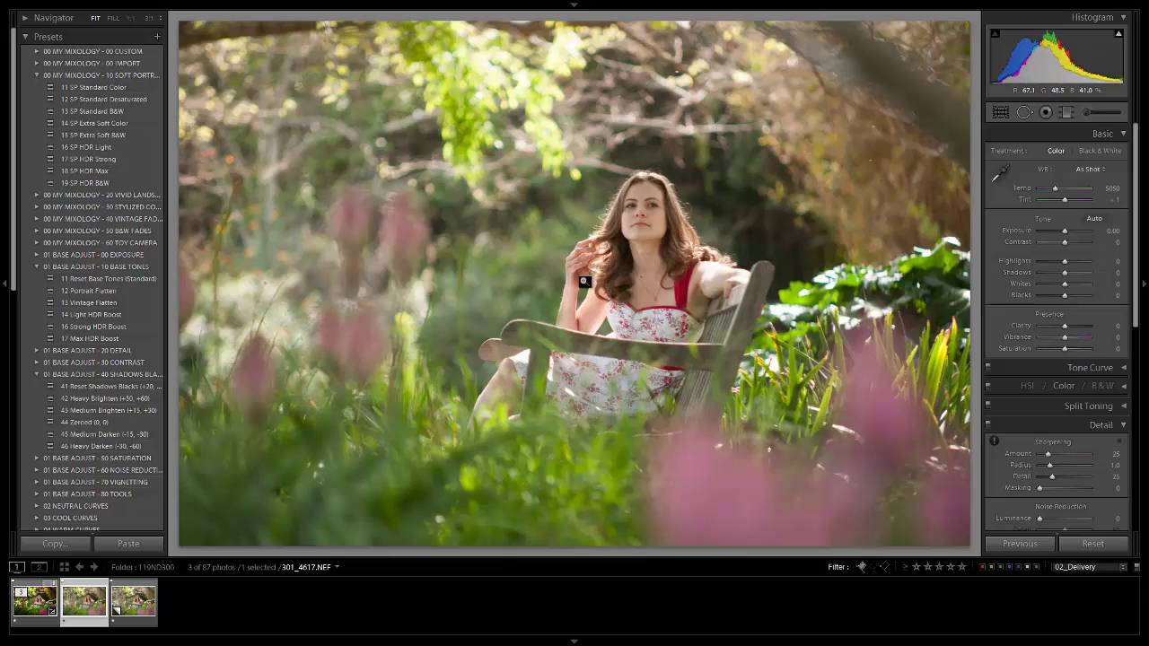
left_click(81, 88)
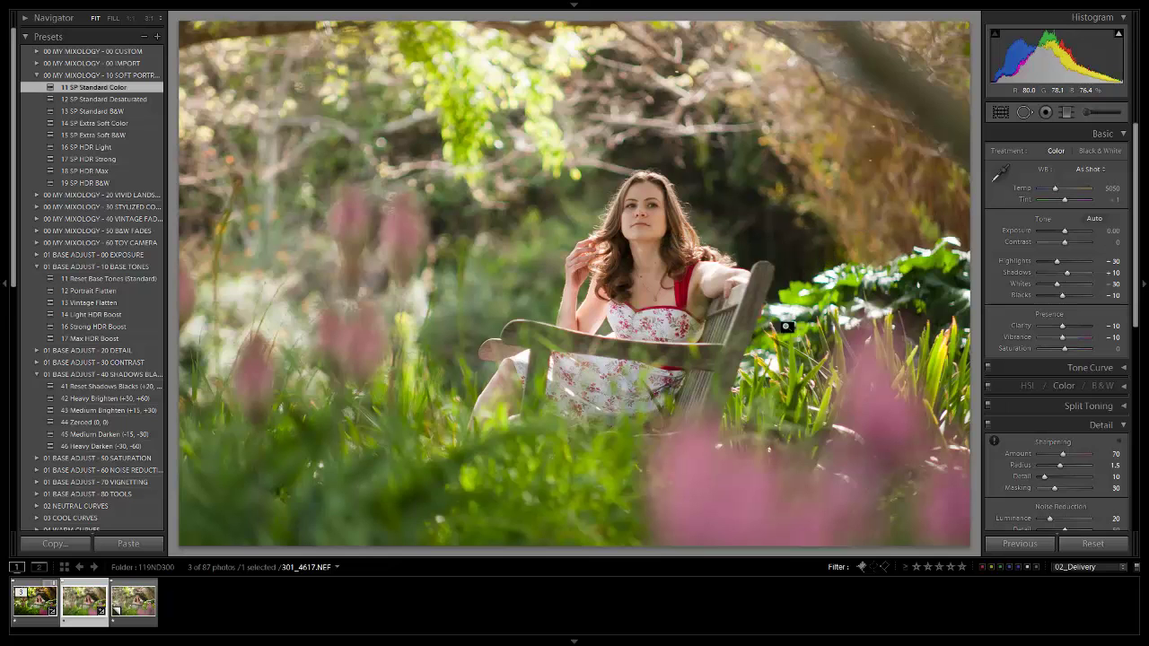
left_click(650, 222)
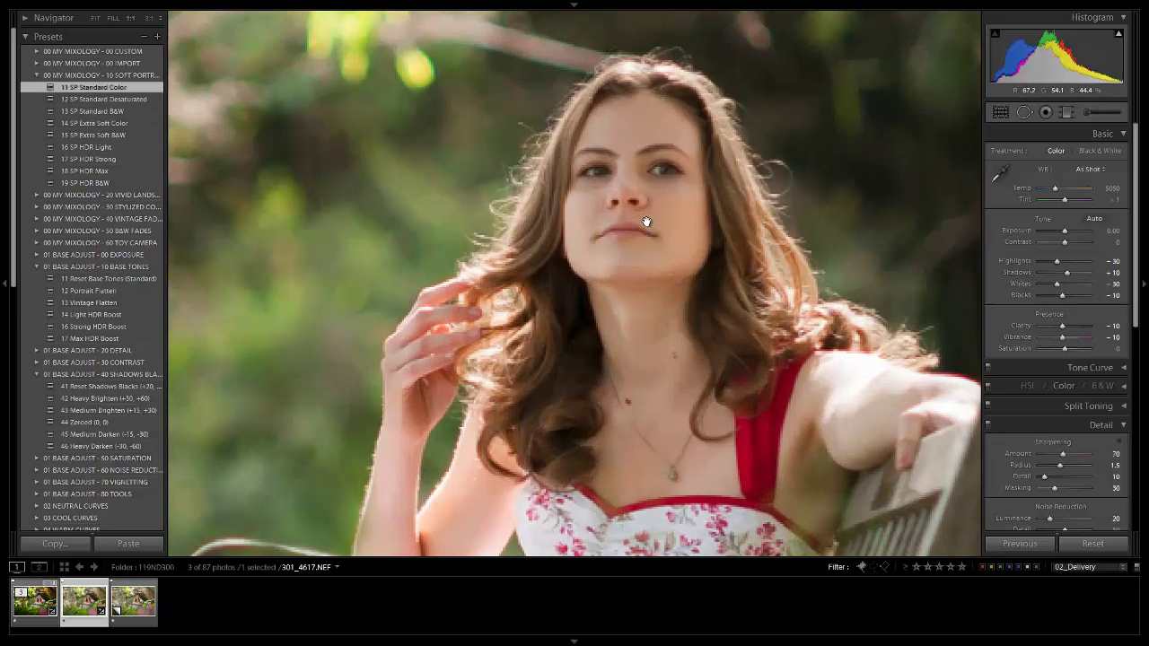
left_click_drag(696, 258, 608, 265)
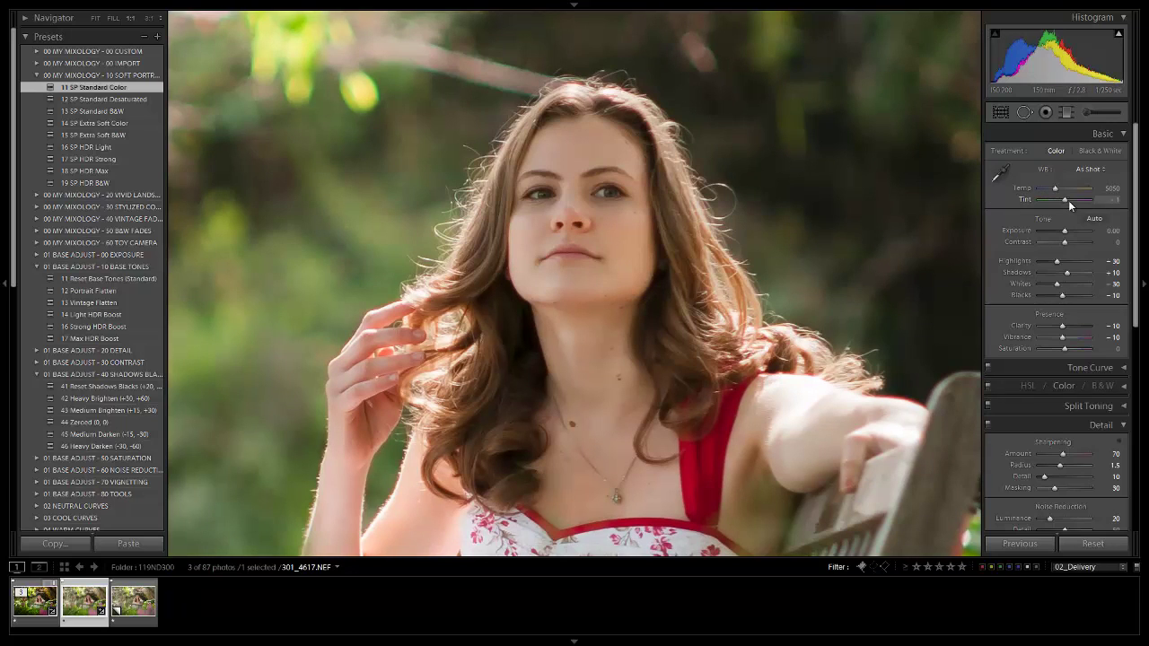
left_click(1100, 200)
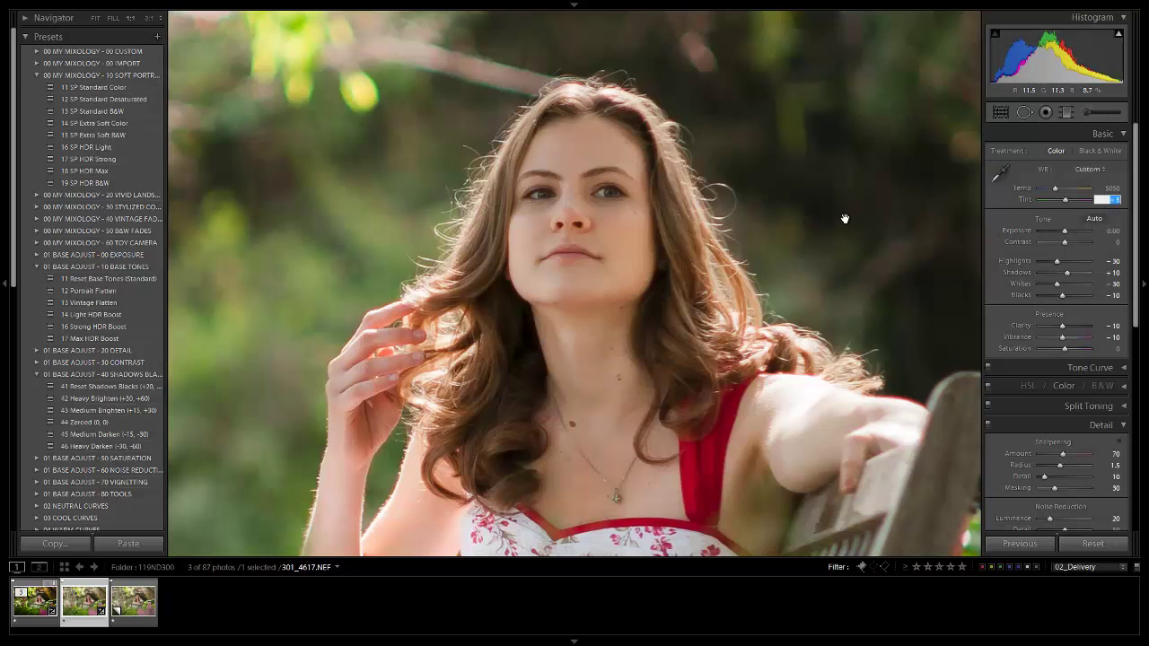
left_click(737, 236)
left_click(736, 238)
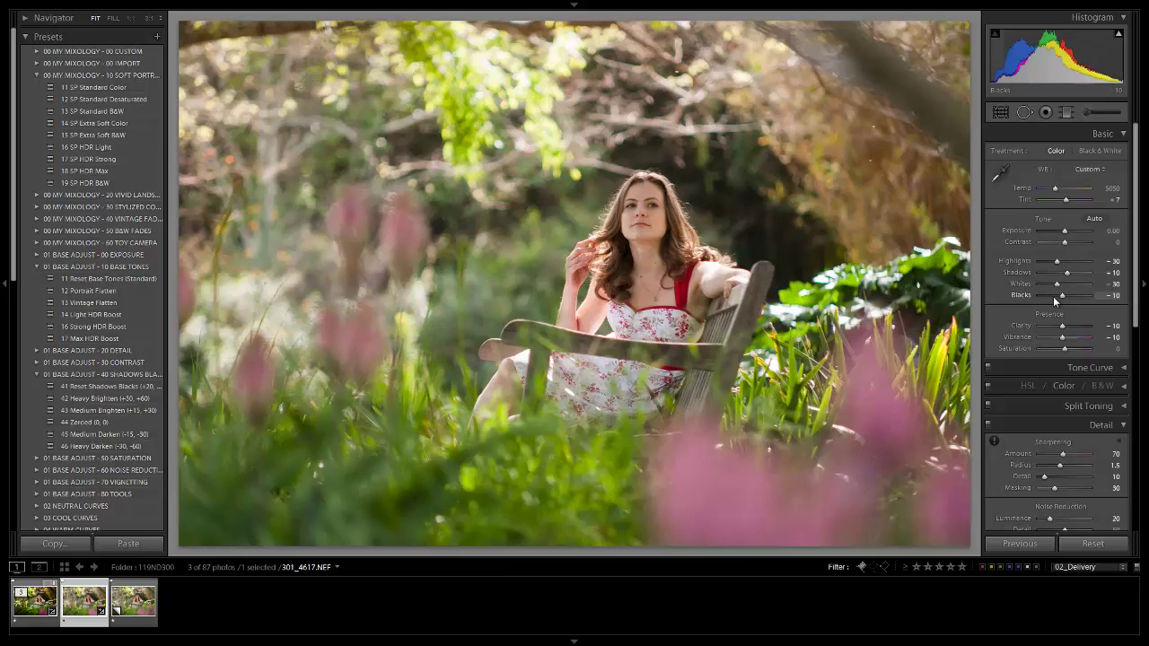
scroll(96, 373, "down", 2)
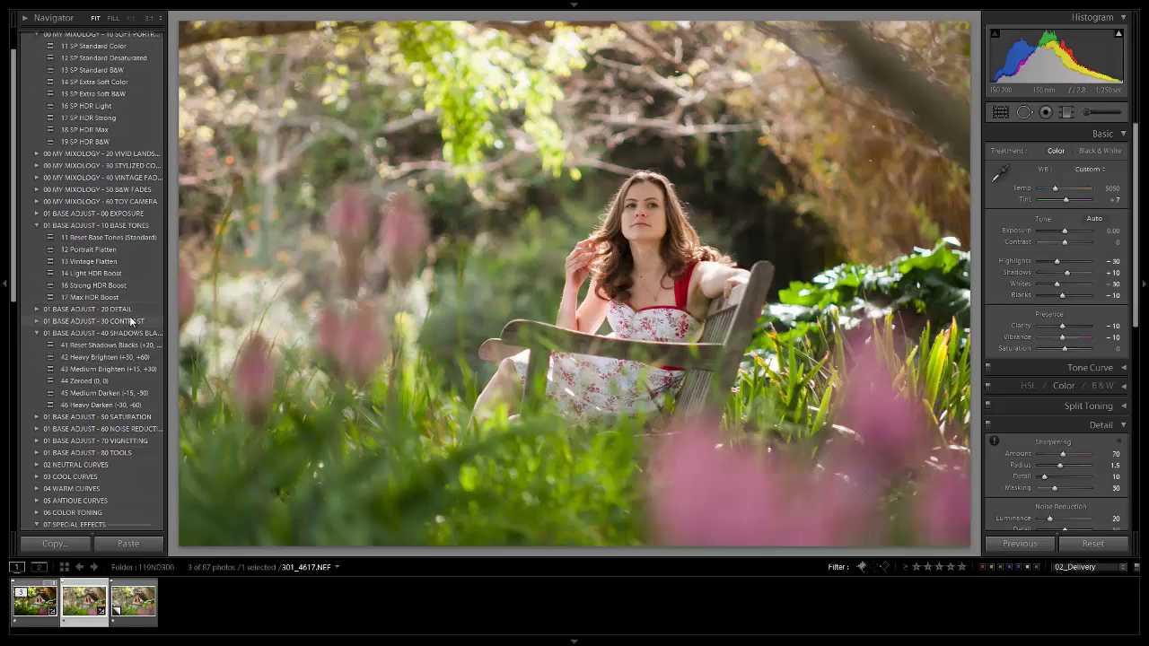
left_click(103, 393)
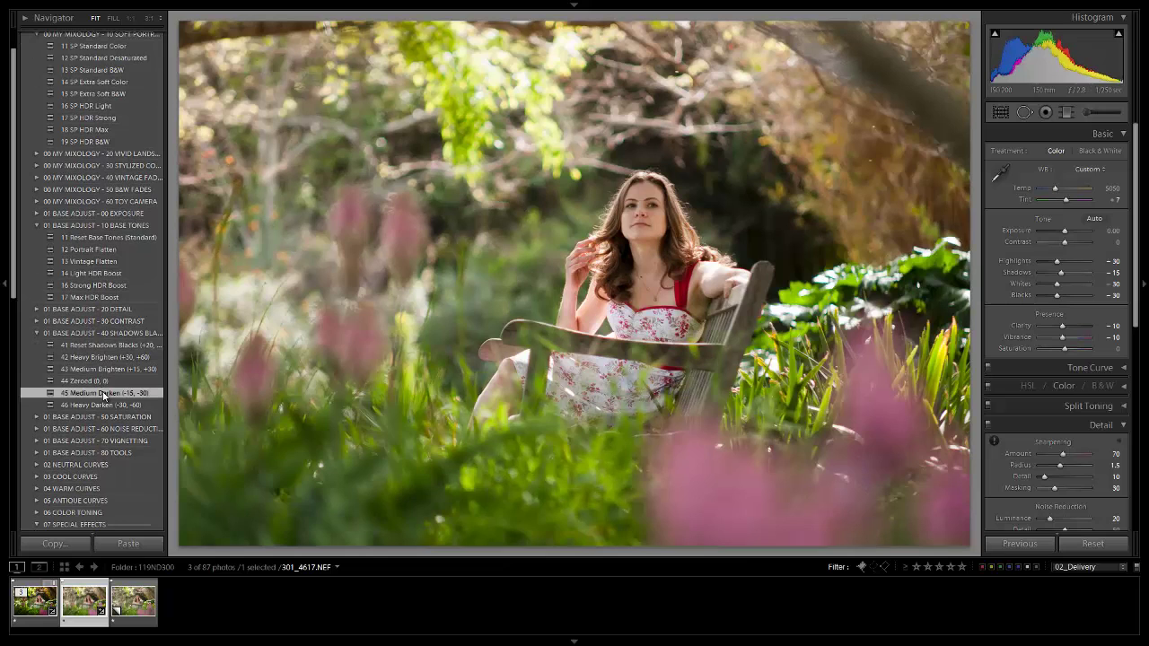
left_click(1076, 243)
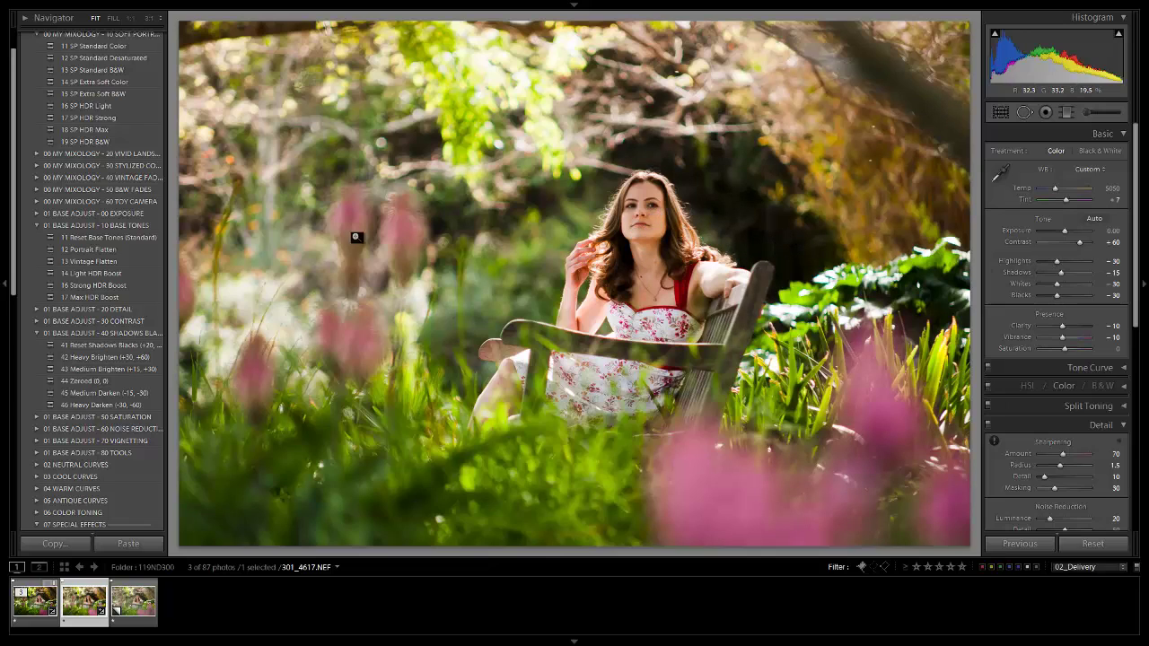
scroll(133, 238, "up", 2)
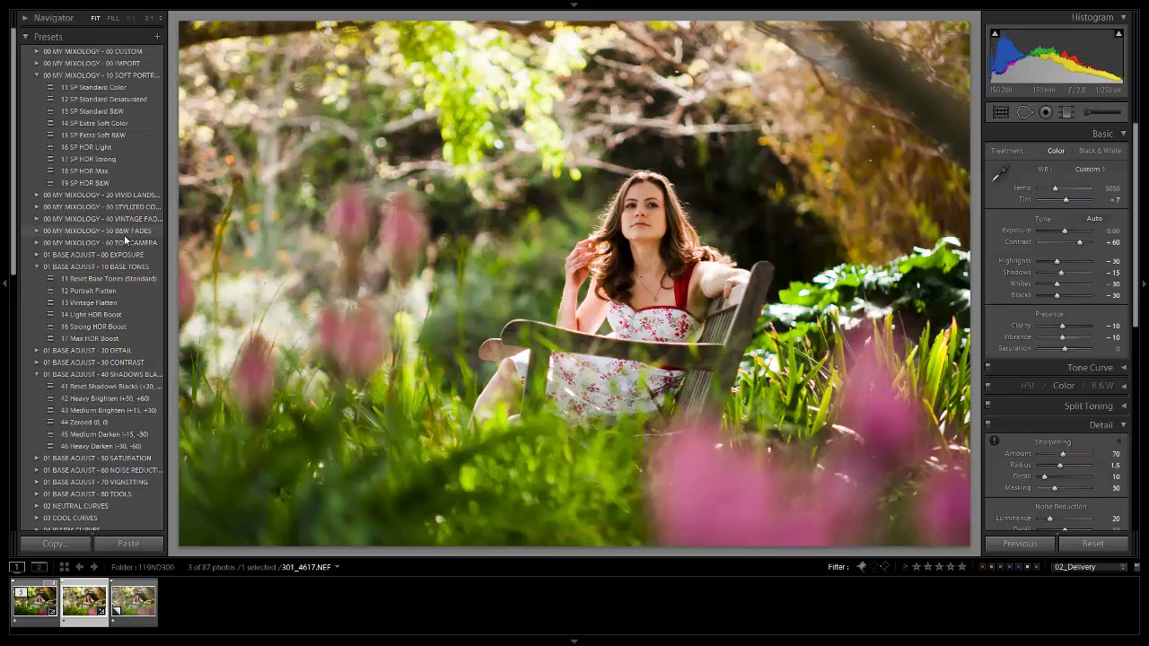
left_click(106, 88)
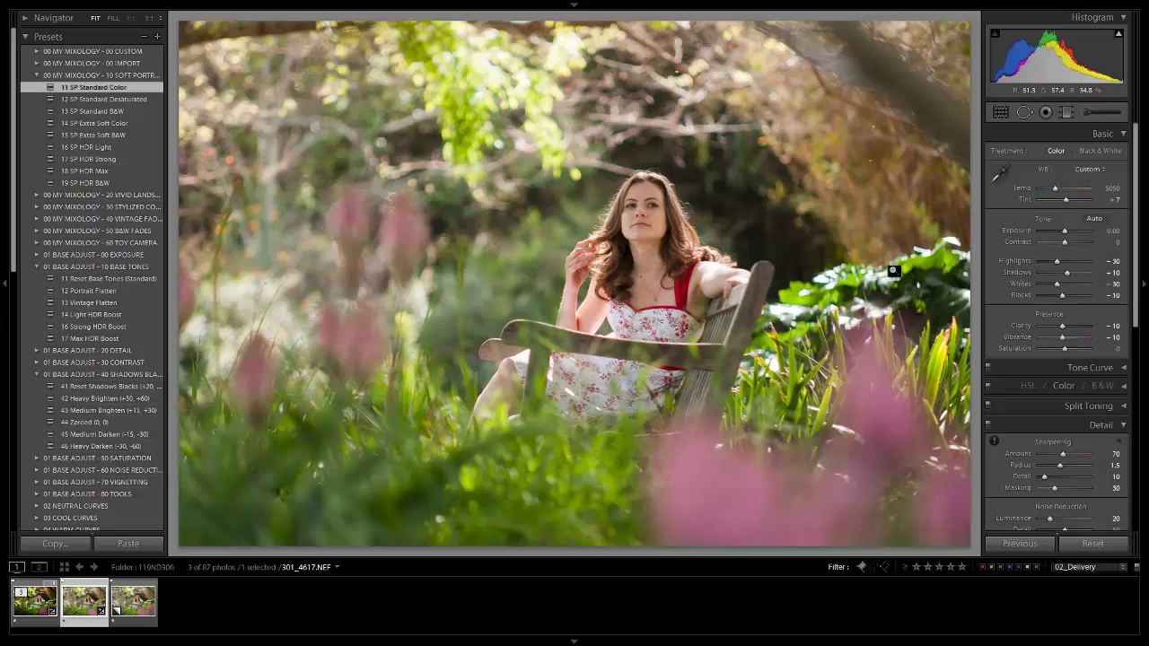
Apply 45 Medium Darken and 13 Medium Radial Vignette, easing the vignette Amount to −25.
left_click(109, 435)
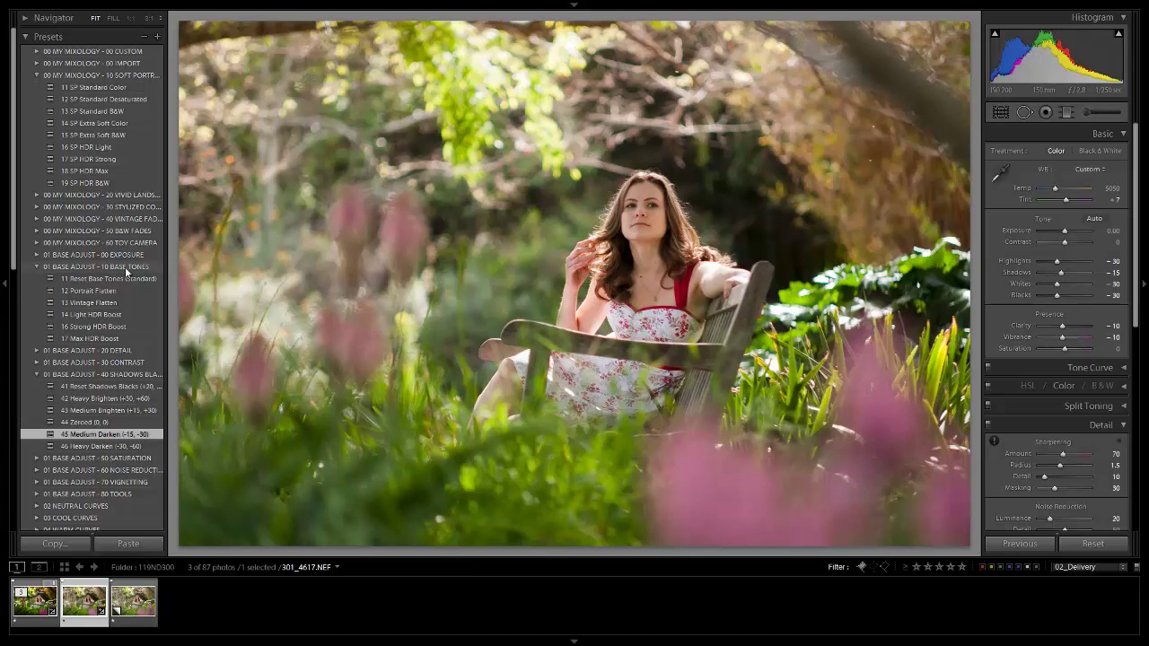
scroll(116, 271, "down", 5)
left_click(115, 272)
scroll(116, 272, "down", 1)
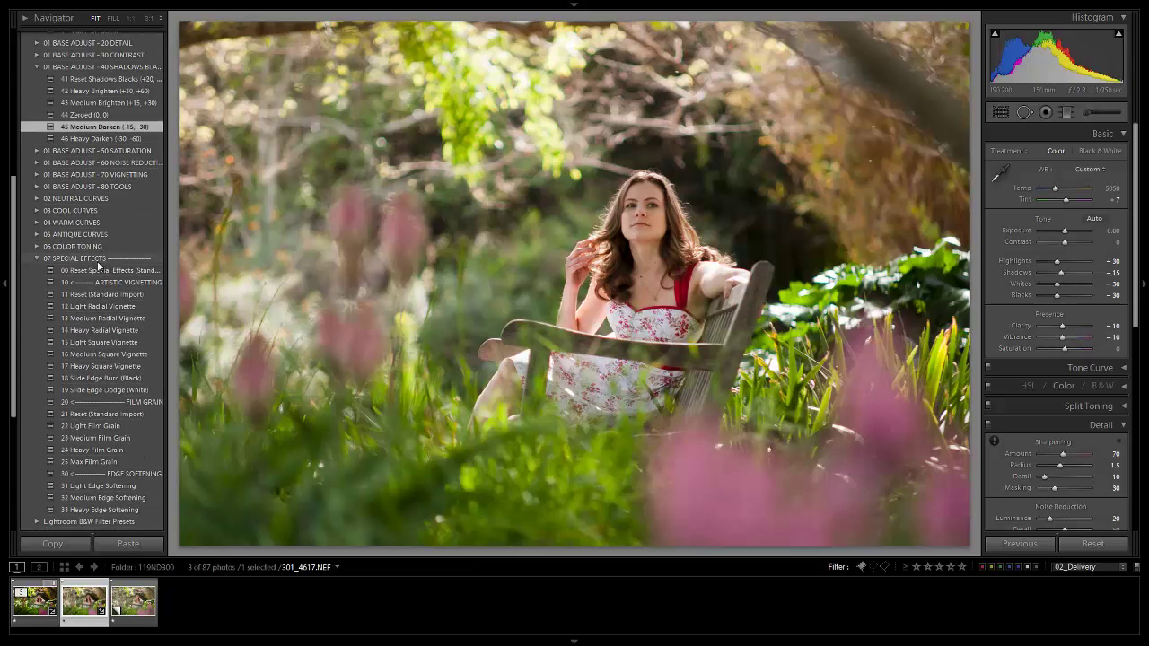
scroll(116, 272, "down", 3)
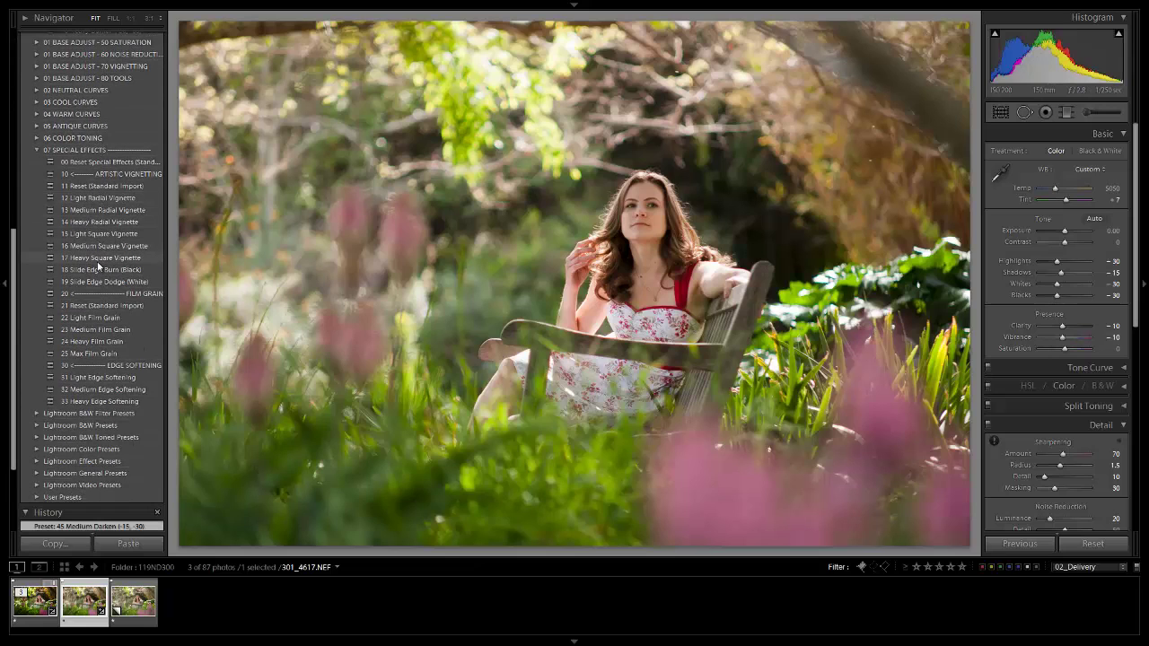
left_click(109, 209)
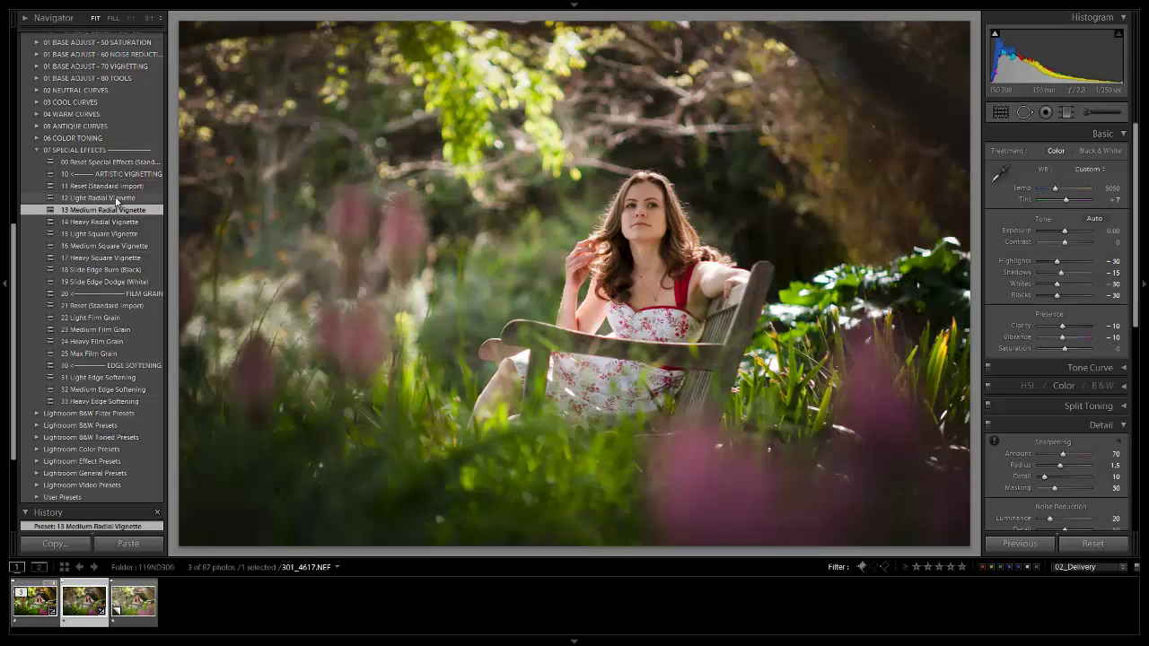
scroll(1047, 471, "down", 8)
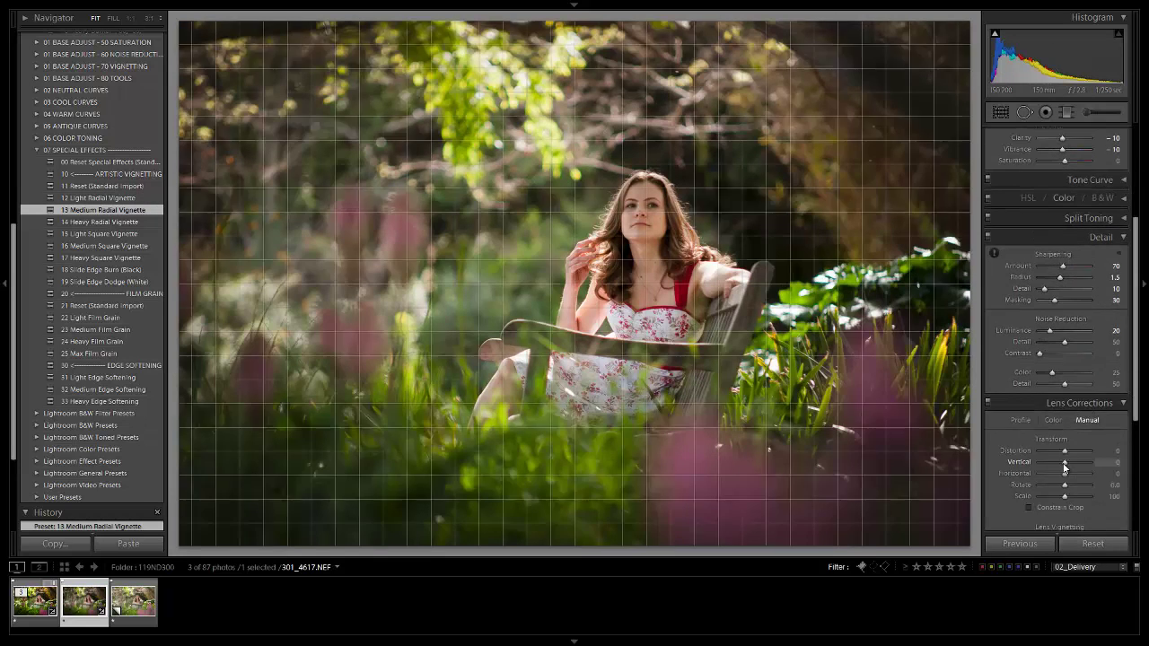
scroll(1063, 466, "down", 1)
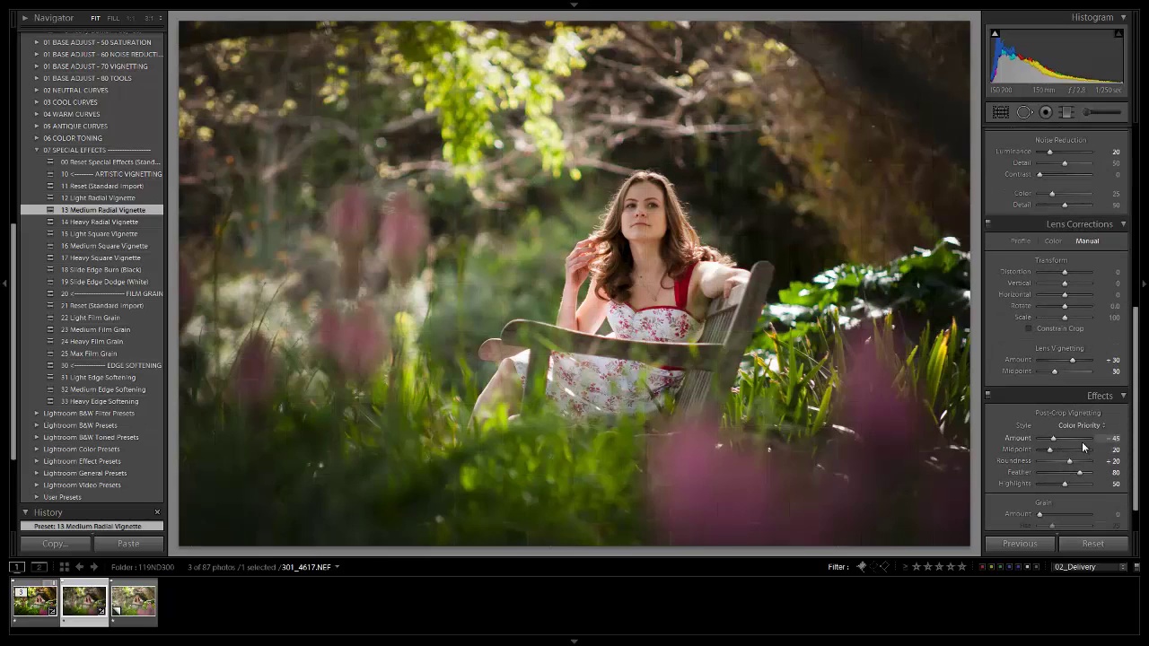
scroll(1082, 445, "up", 2)
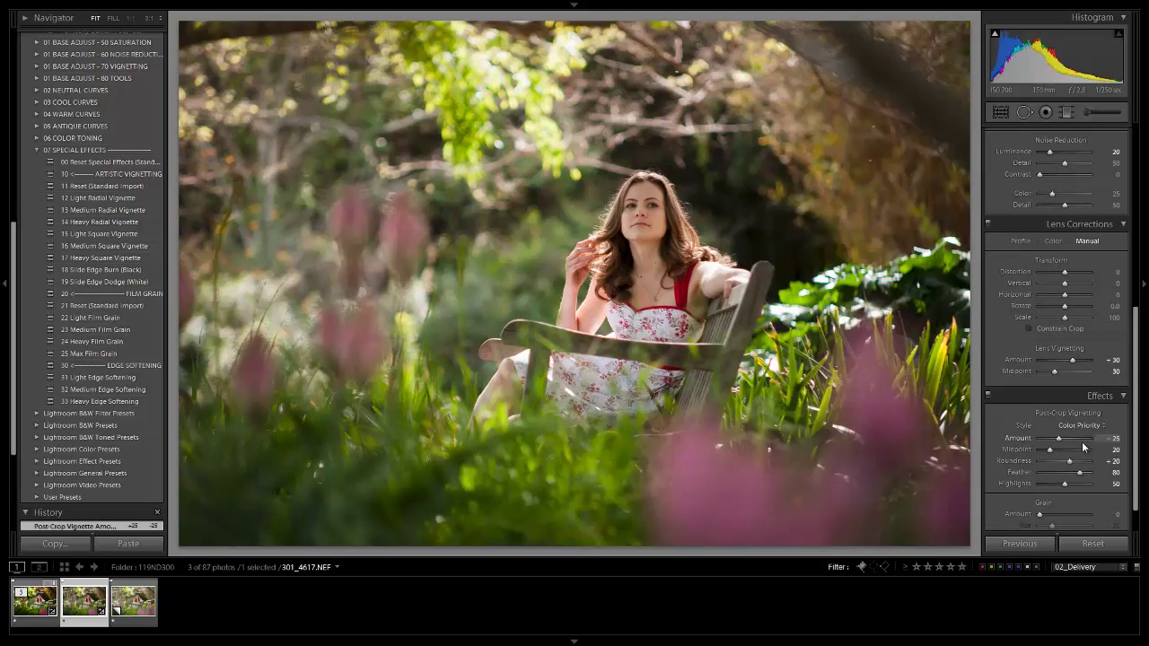
scroll(1093, 432, "up", 10)
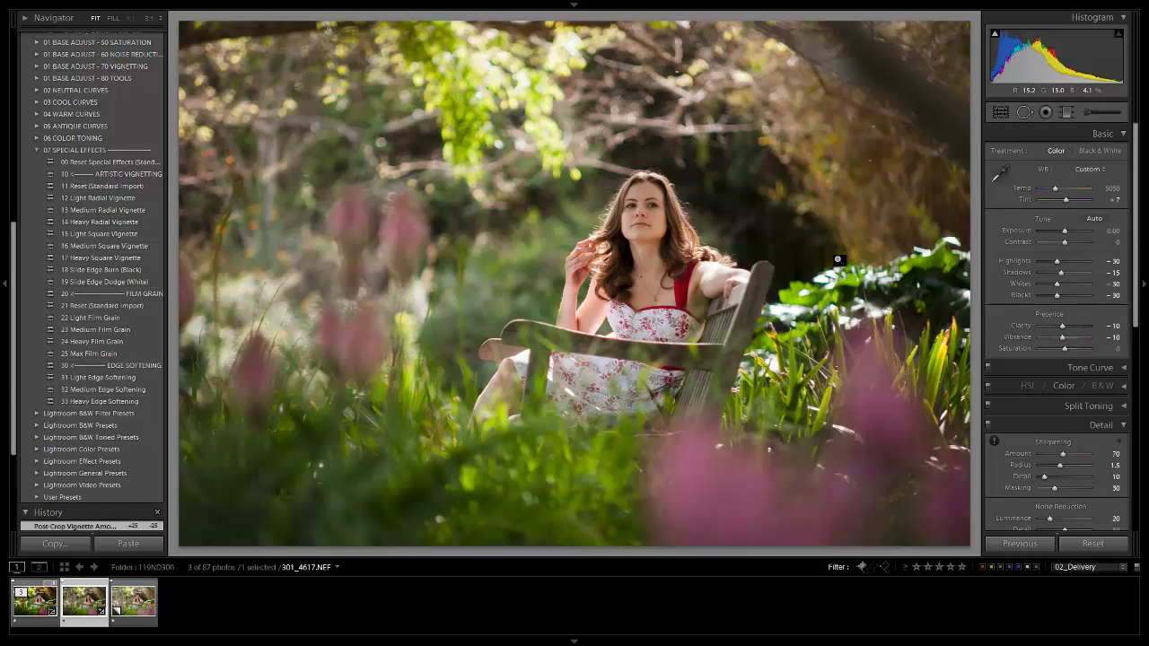
Paint a 13 Nature | Color brush stroke at size 36 from the centre to the upper right.
key("k")
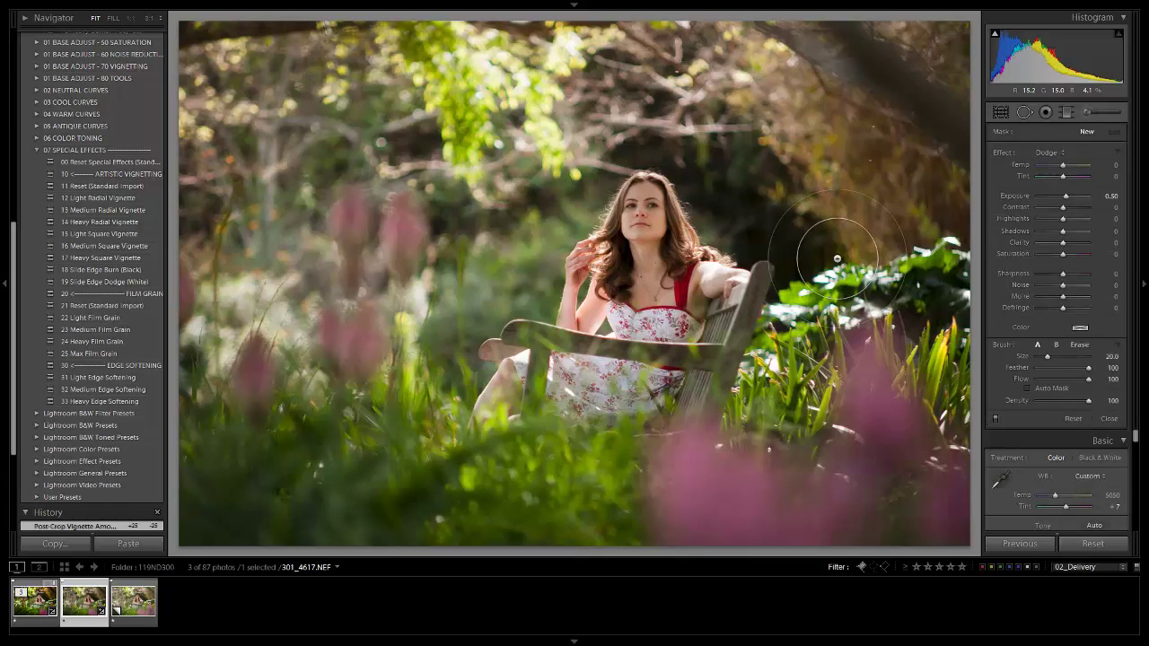
left_click(1049, 154)
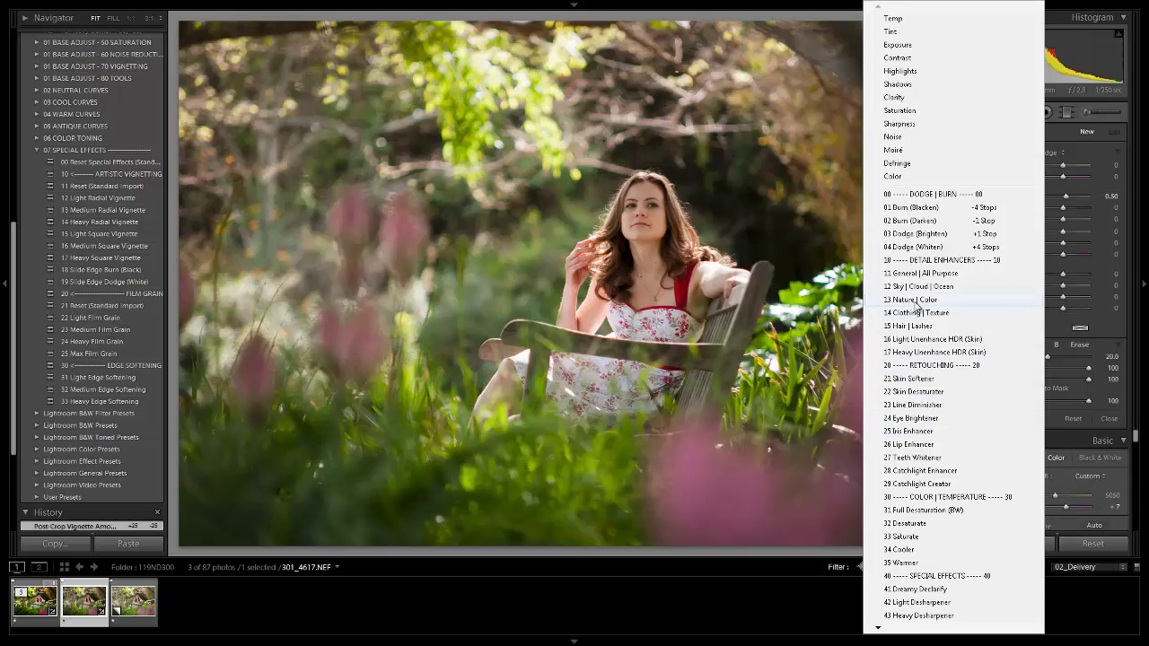
left_click(924, 300)
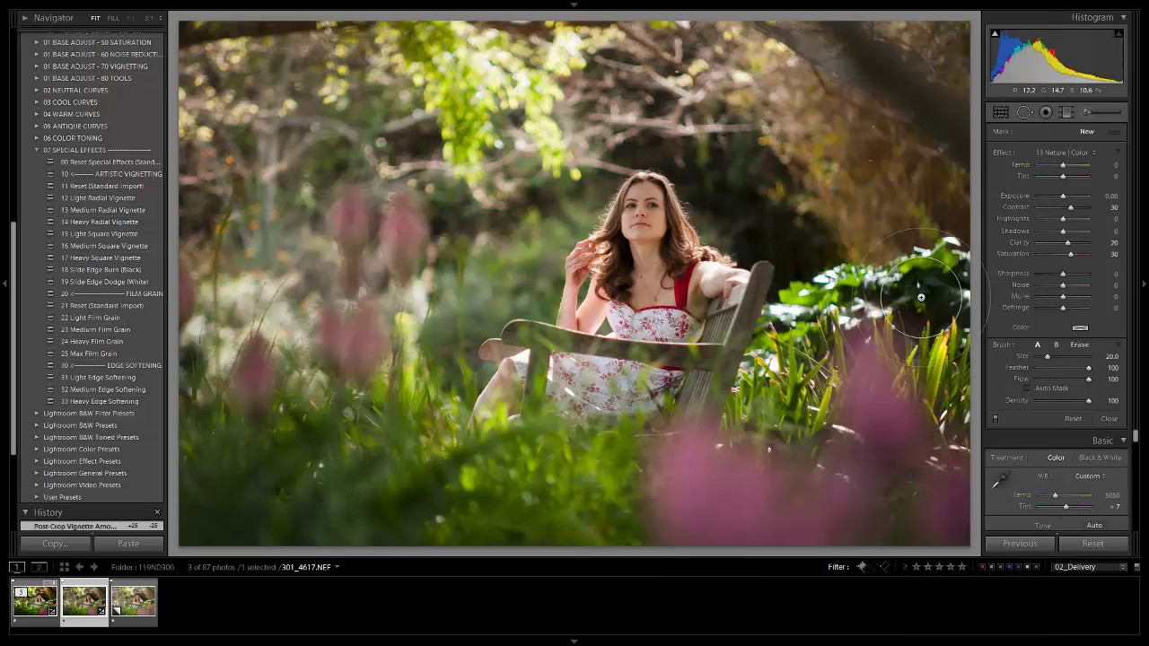
key("bracketright")
key("bracketright")
key("bracketright")
key("bracketright")
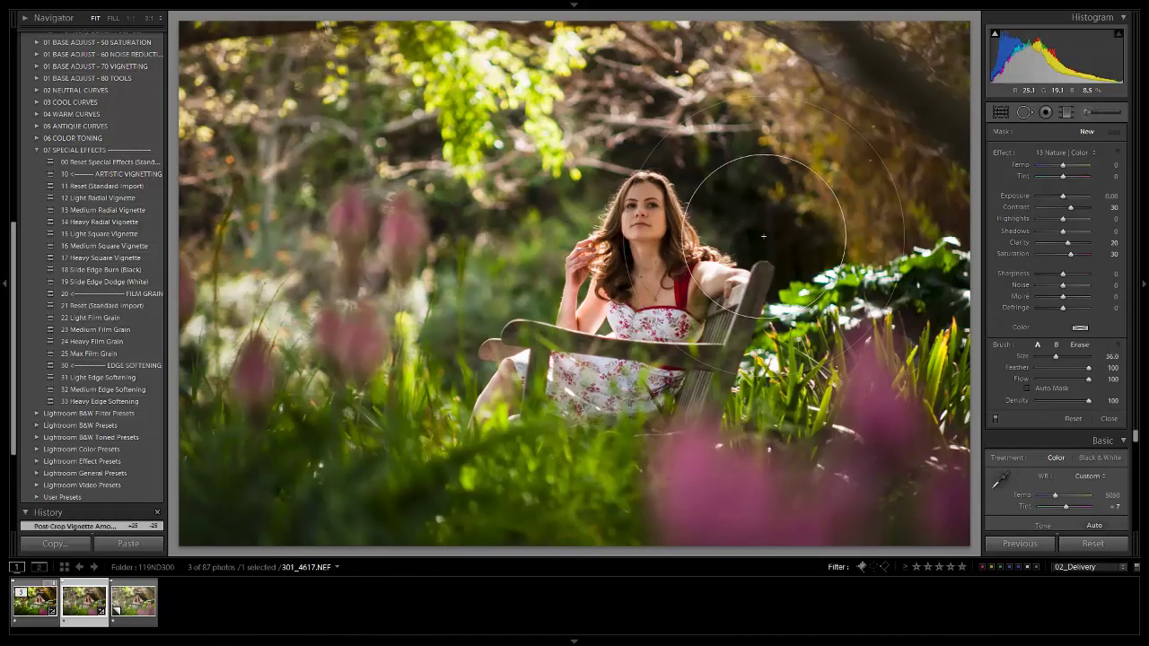
mouse_move(763, 236)
left_mouse_down()
mouse_move(941, 128)
mouse_move(859, 27)
mouse_move(882, 27)
left_mouse_up()
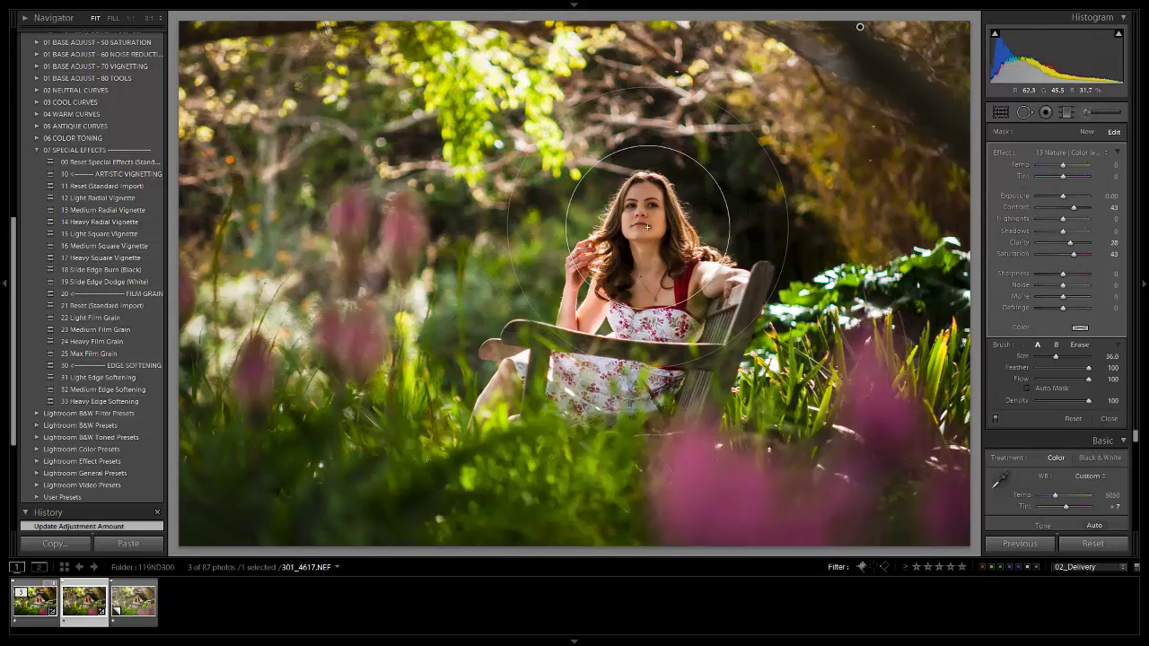
Erase the Nature | Color effect from the woman with adjusted brush flow, then close the brush.
key("alt")
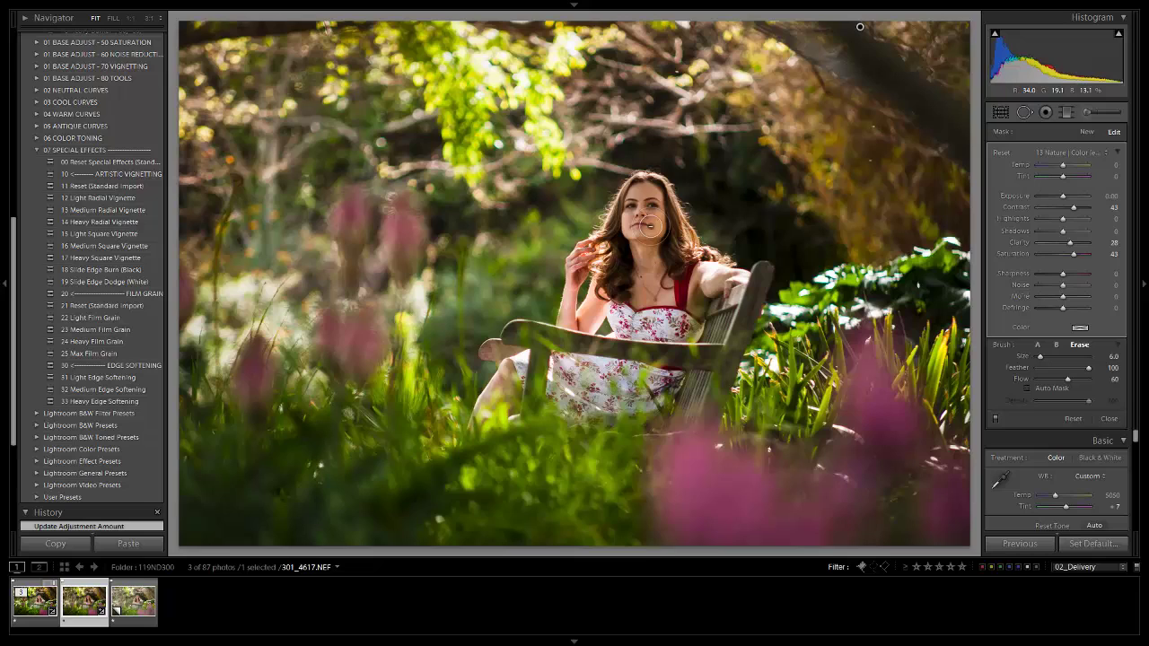
mouse_move(650, 227)
left_mouse_down()
mouse_move(664, 183)
mouse_move(620, 217)
left_mouse_up()
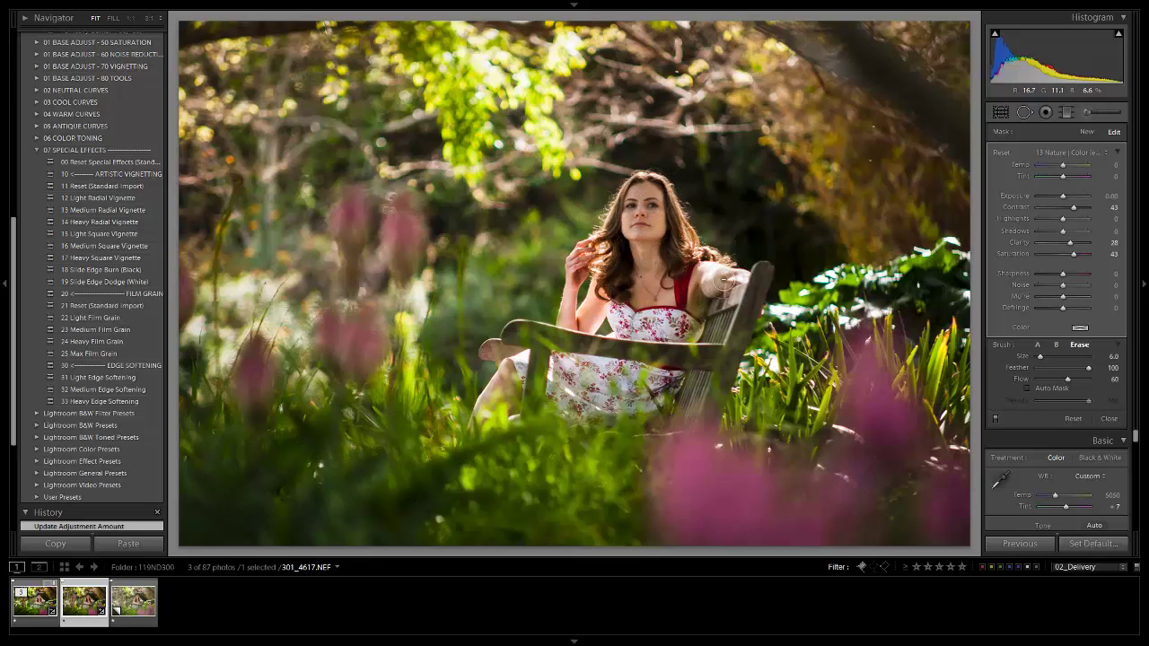
left_click(594, 319)
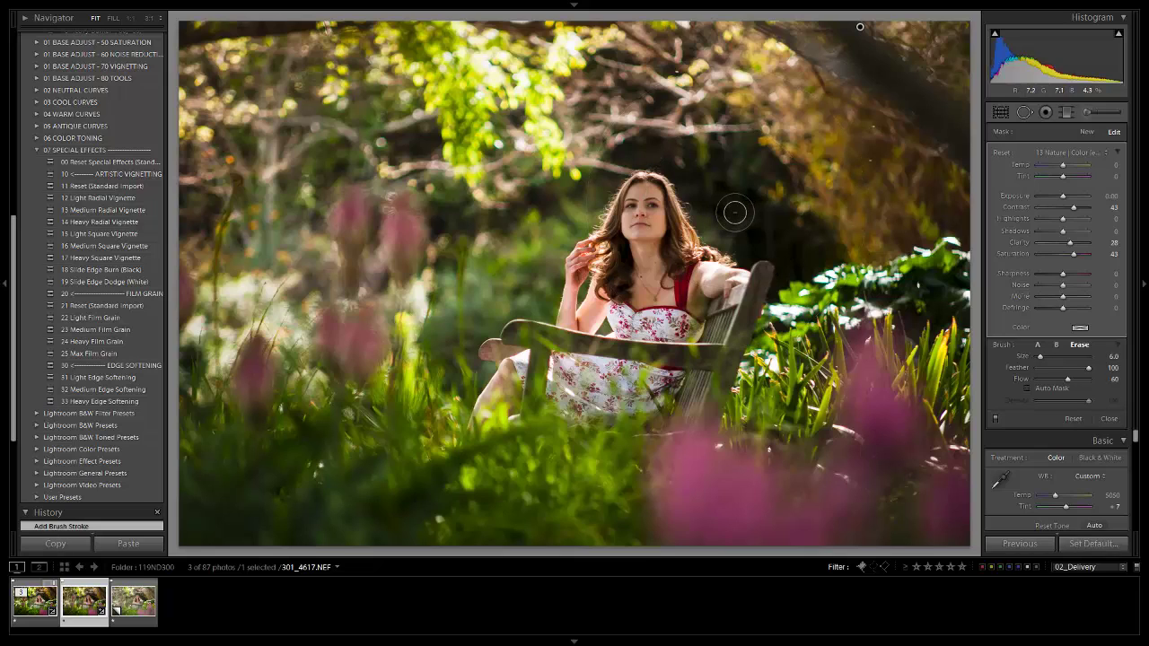
left_click_drag(1068, 380, 1091, 379)
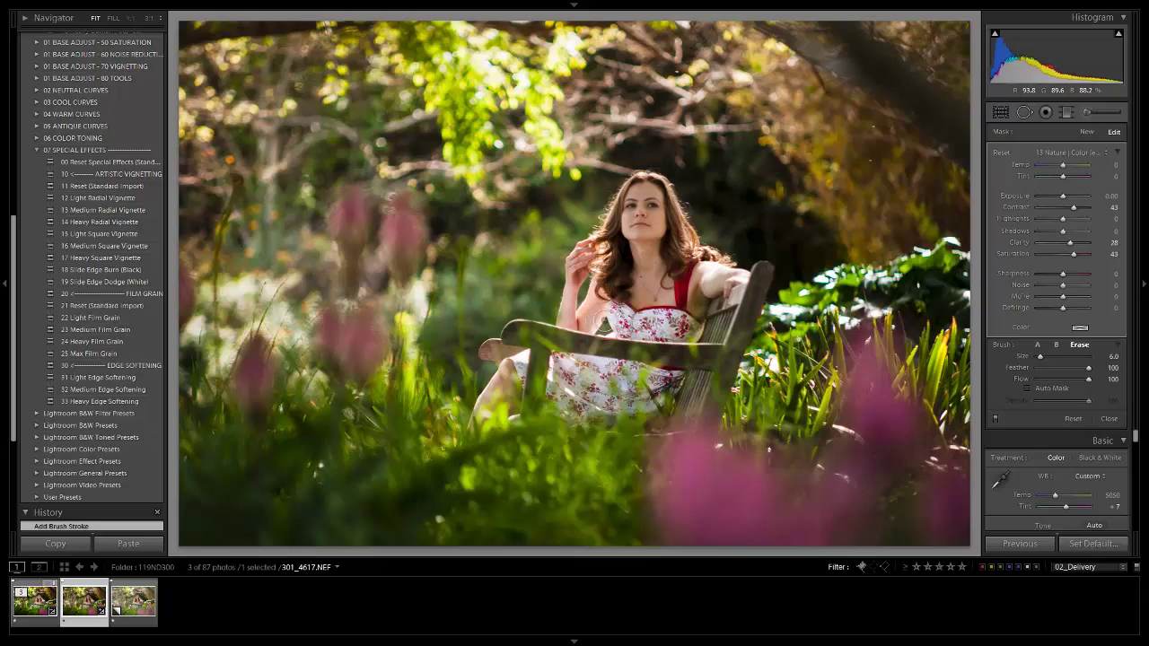
scroll(648, 209, "up", 4)
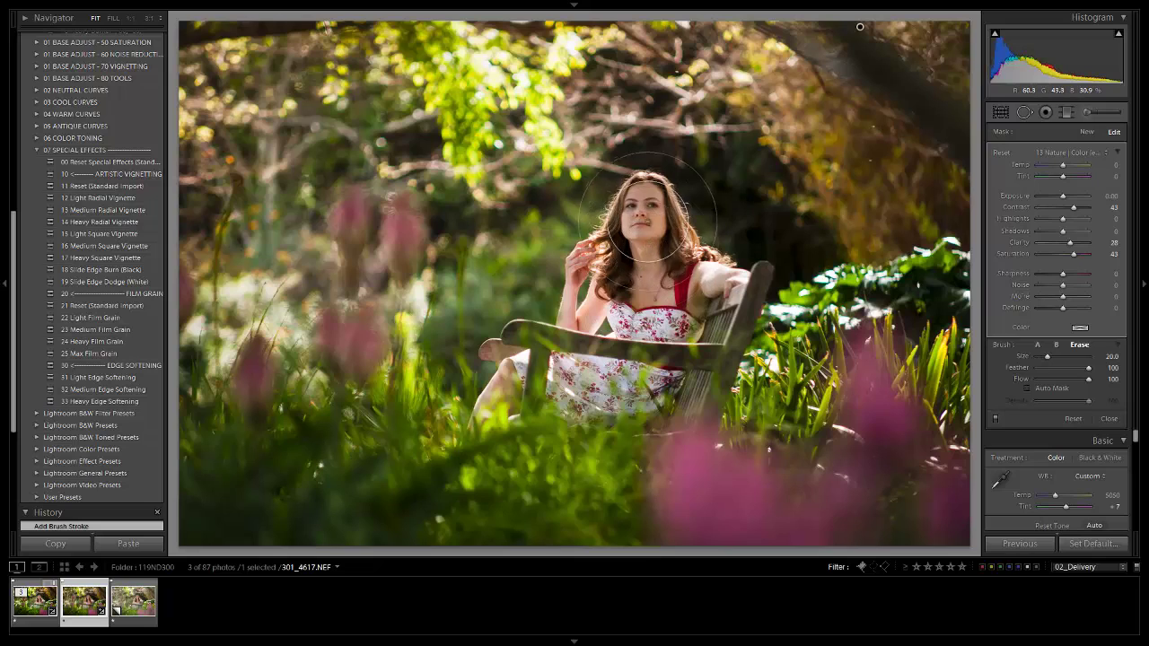
scroll(648, 211, "up", 1)
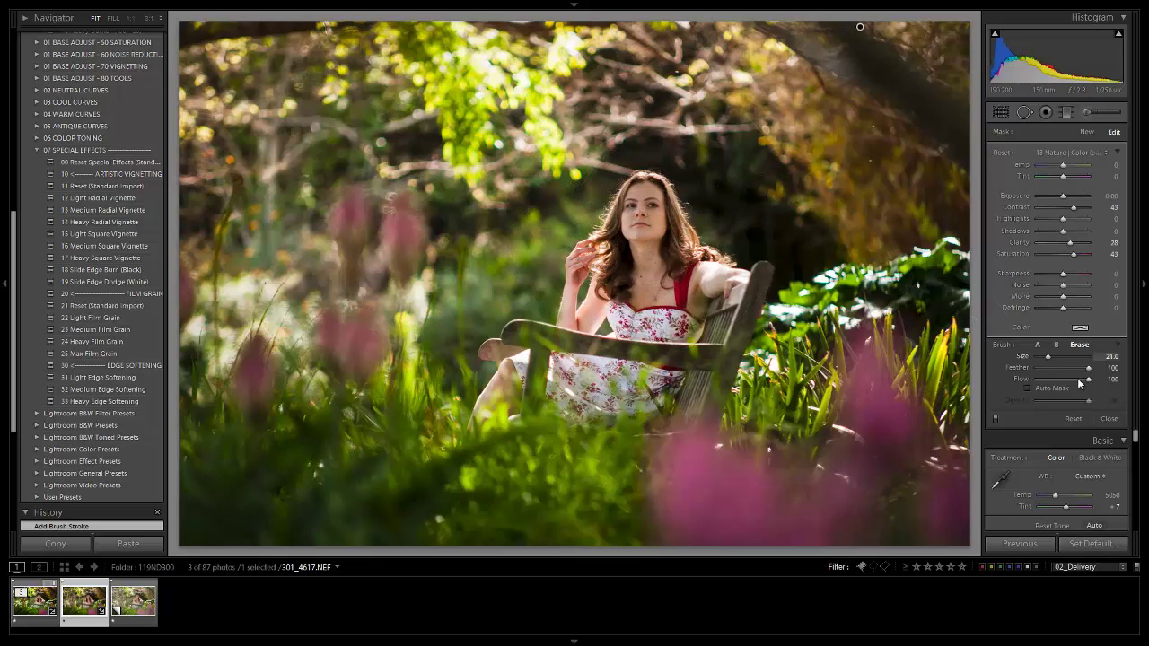
left_click_drag(1074, 379, 1069, 380)
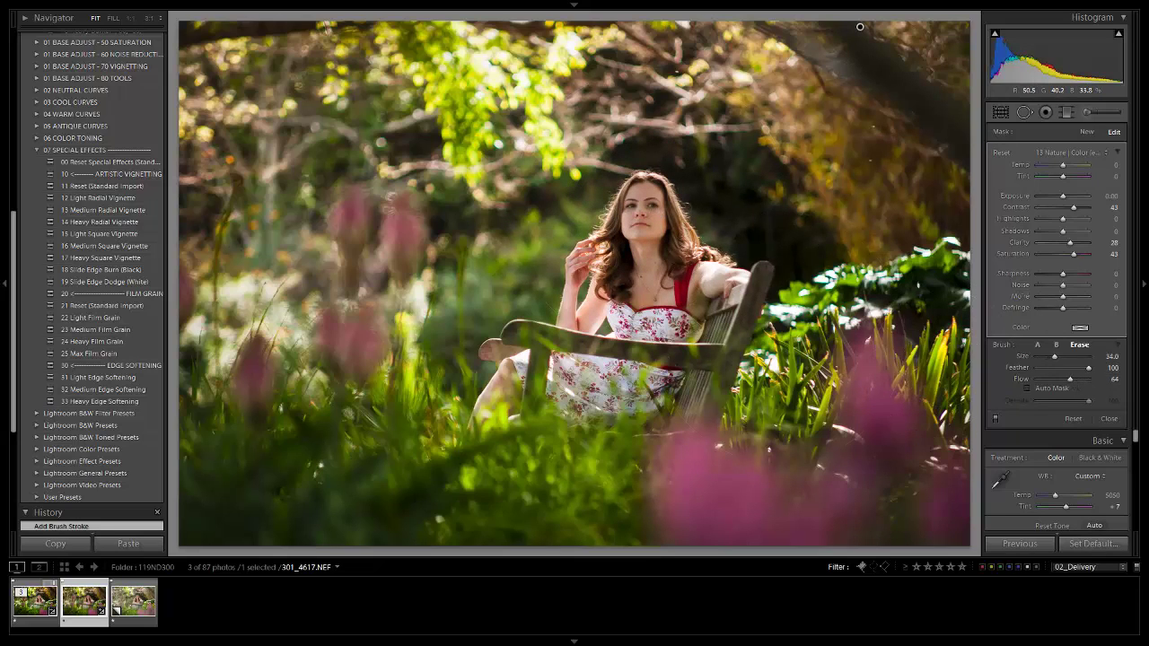
scroll(651, 207, "up", 5)
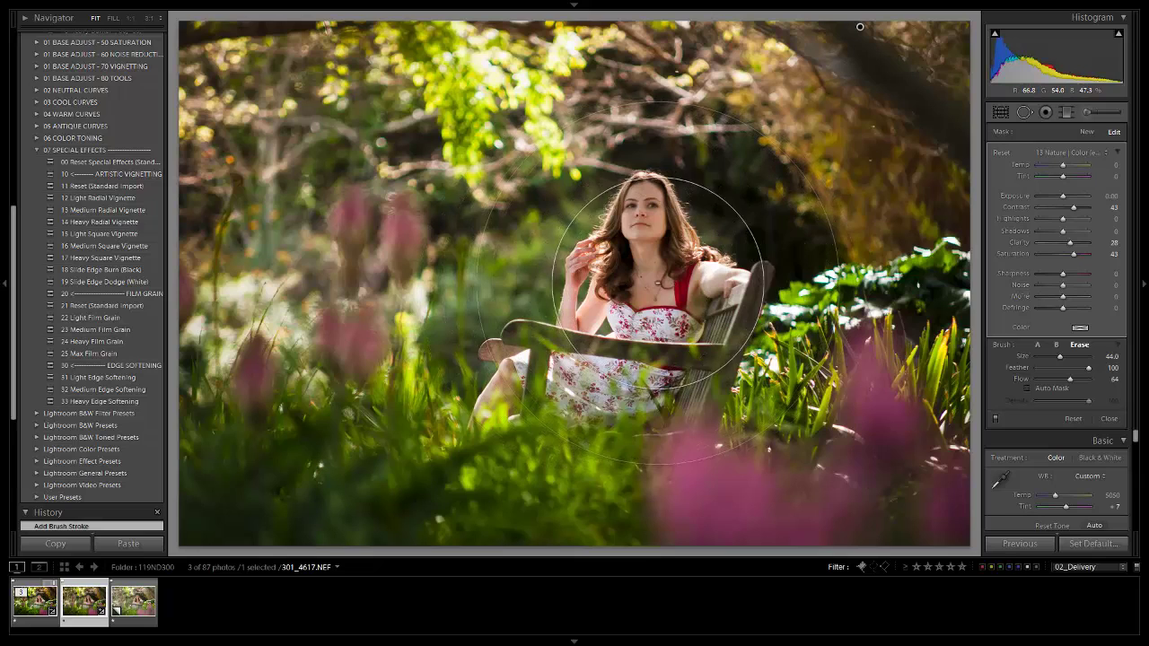
key("alt")
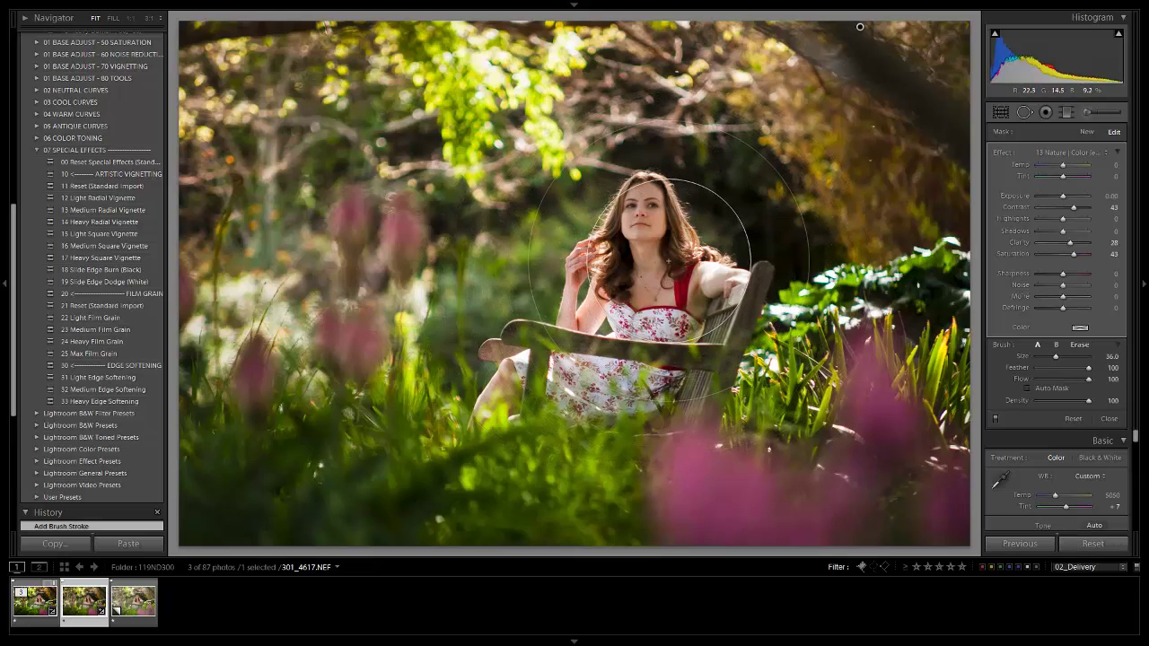
key("k")
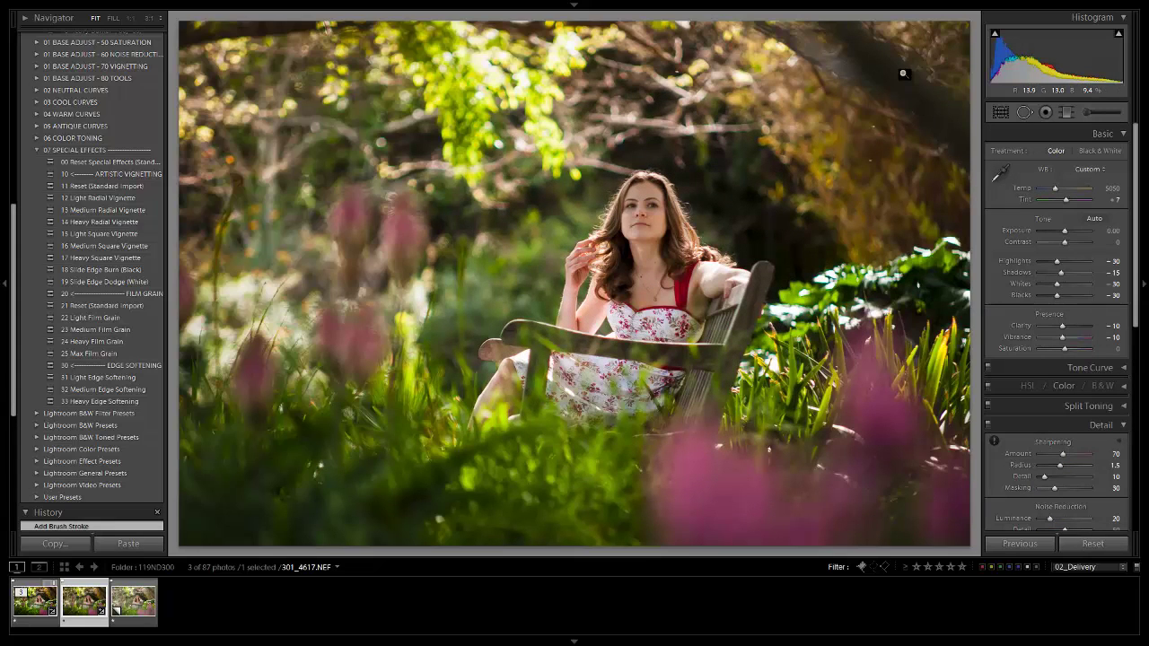
Paint a 12 Sky | Cloud | Ocean brush over the top-right foliage, checking its mask and adjusting Shadows.
key("k")
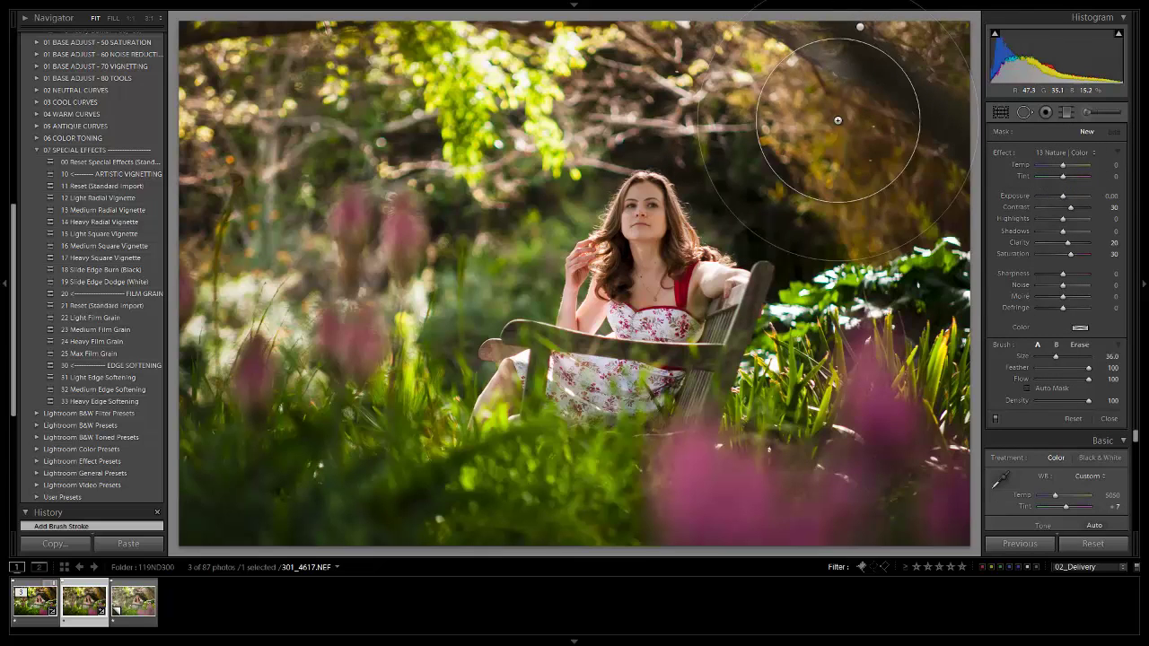
scroll(889, 141, "down", 4)
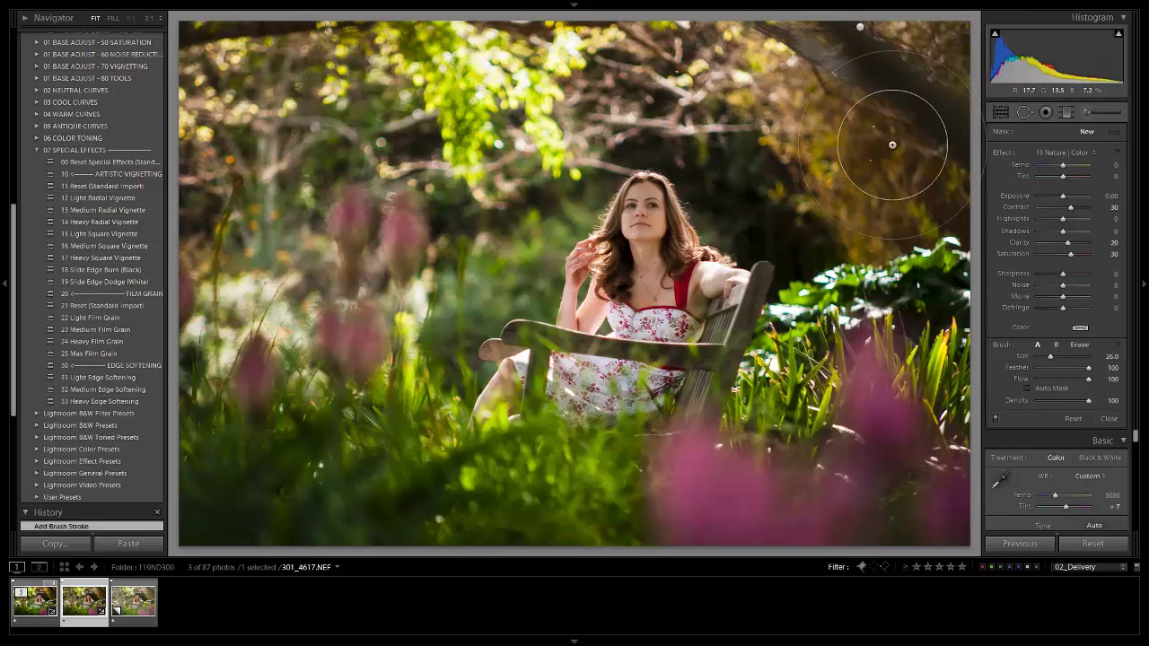
left_click(1063, 151)
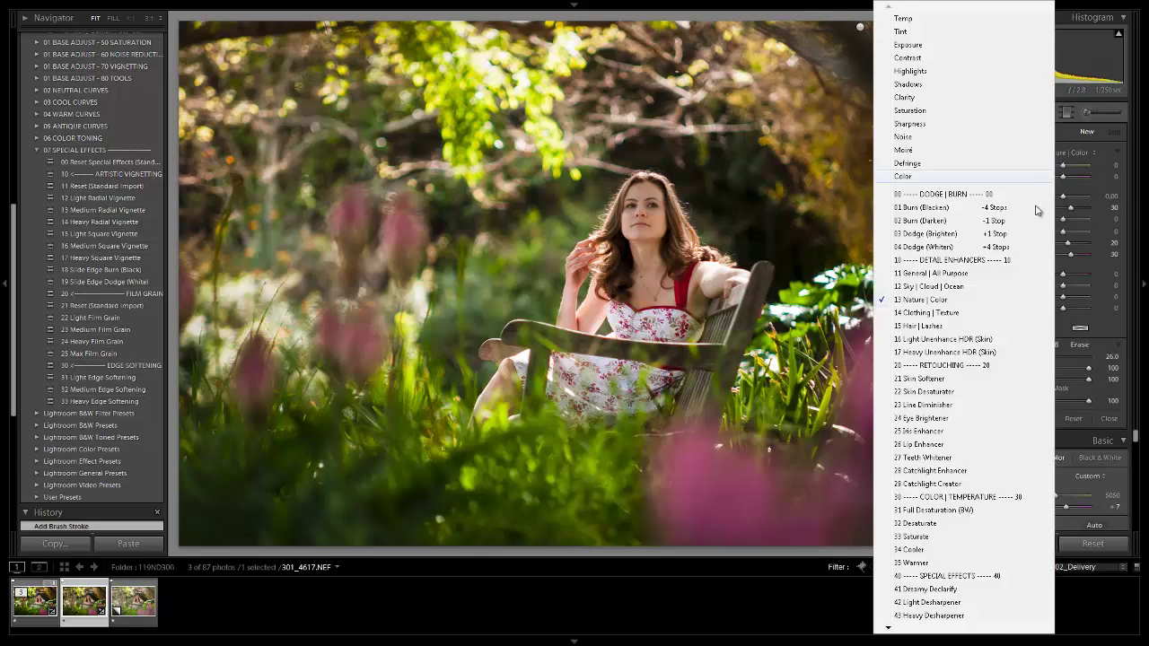
left_click(943, 286)
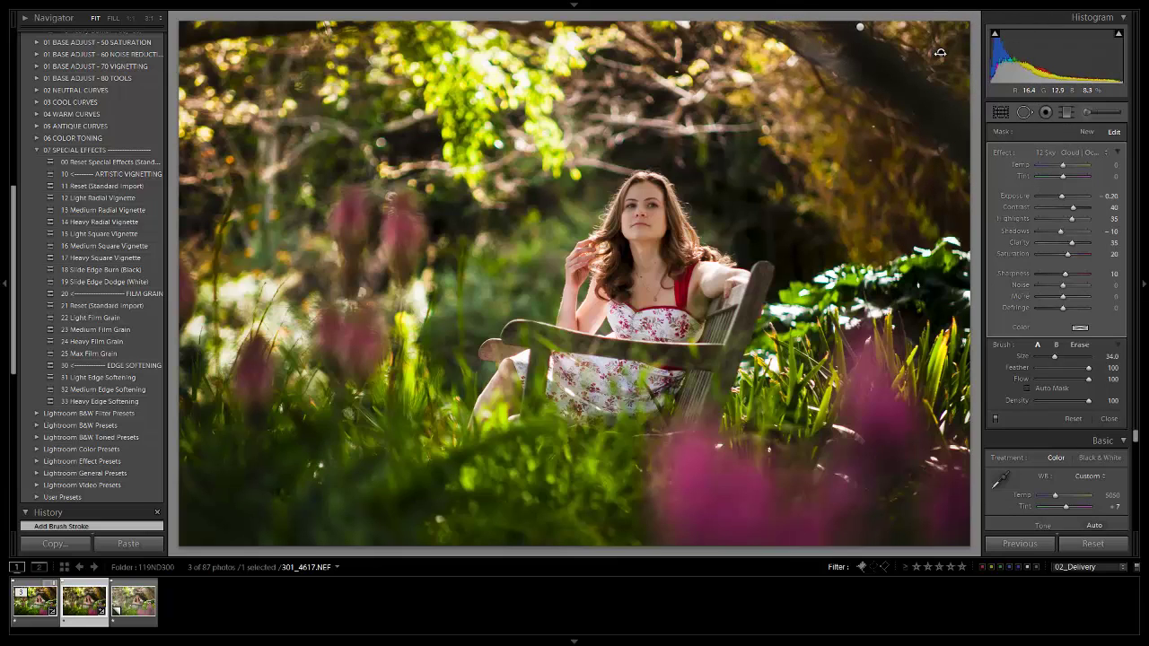
key("o")
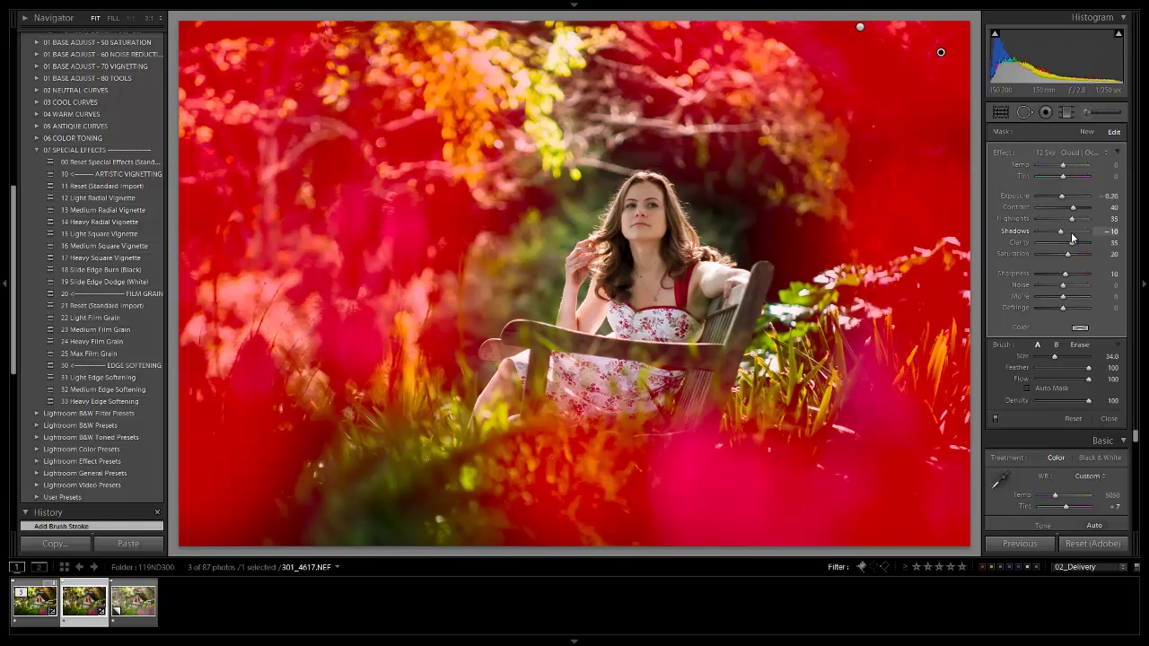
key("o")
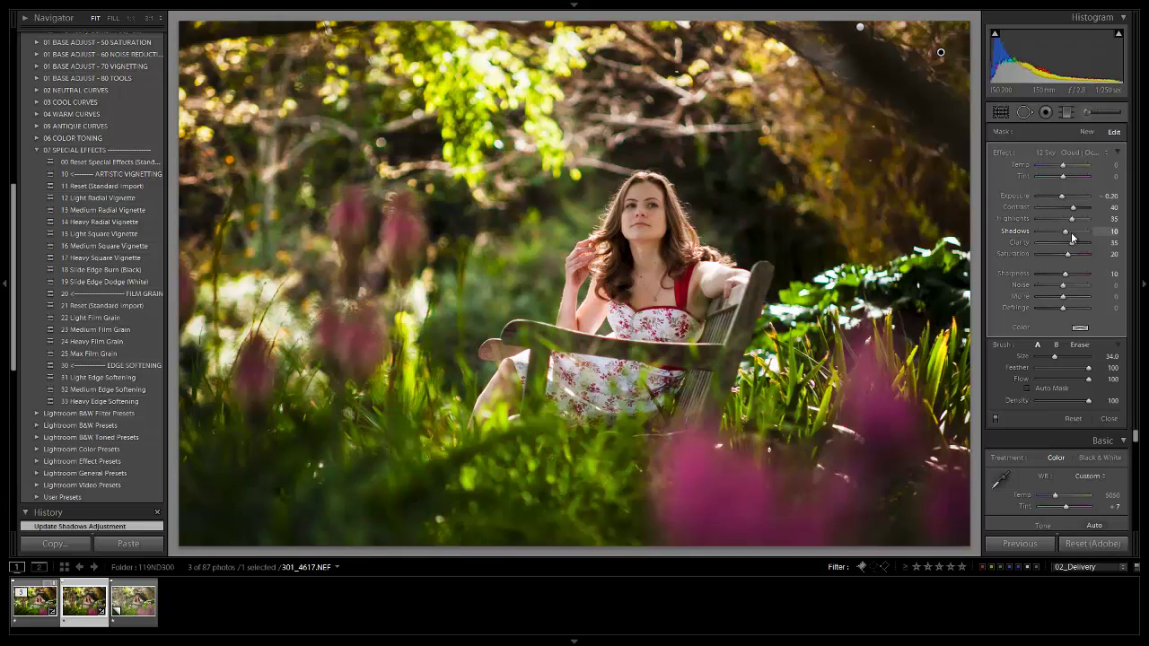
key("shift+Up")
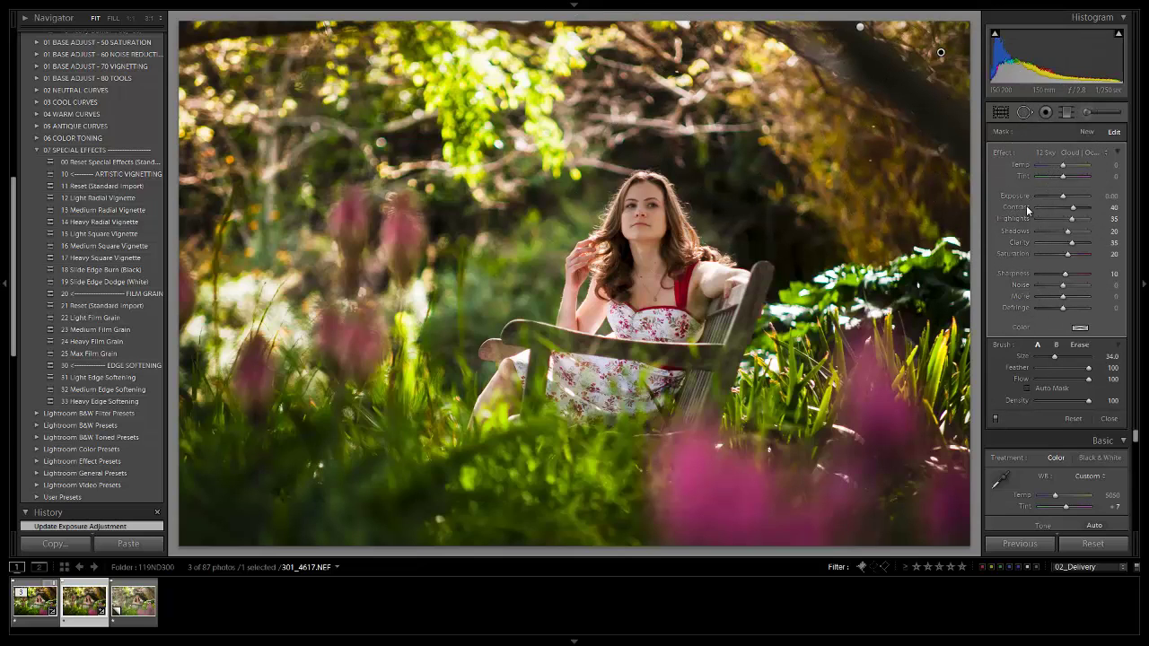
mouse_move(934, 79)
left_mouse_down()
mouse_move(942, 126)
mouse_move(910, 52)
mouse_move(933, 79)
left_mouse_up()
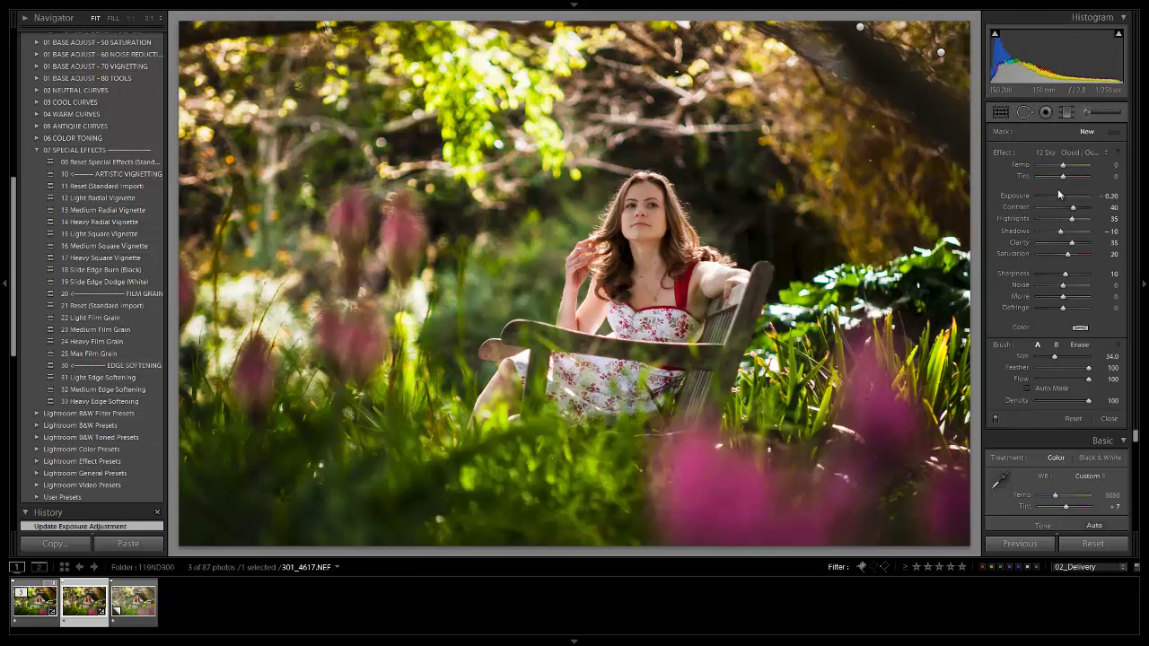
Paint a Highlights −25 brush, size 14, over the bright leaves at the top of the photo.
left_click(1060, 152)
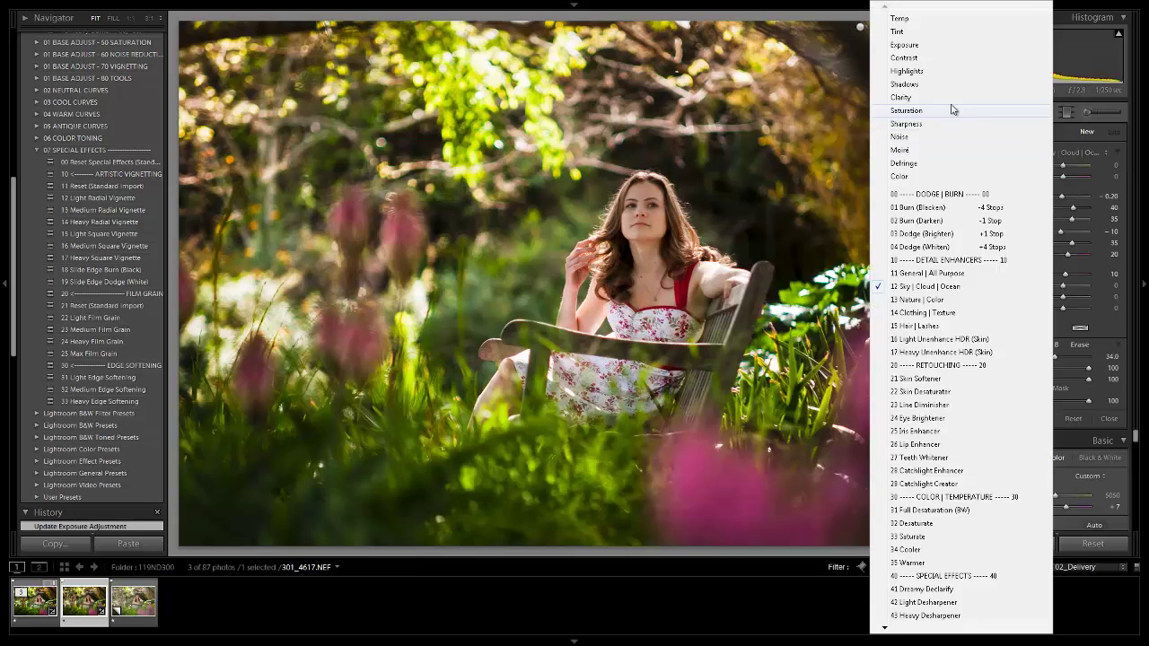
left_click(908, 72)
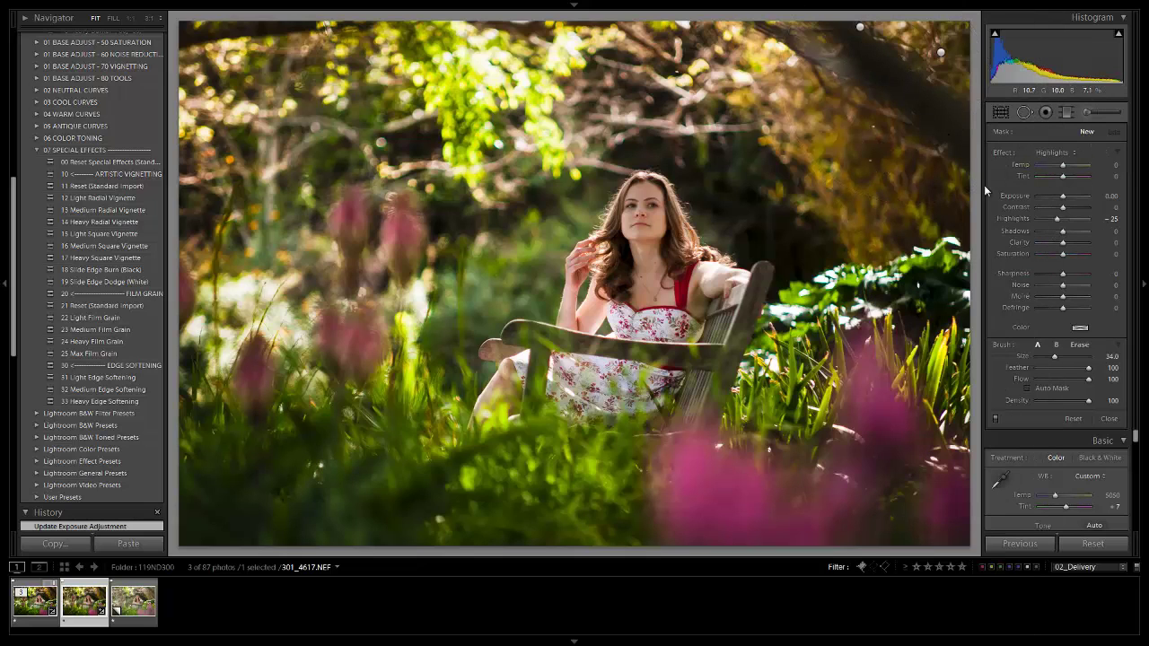
left_click_drag(542, 92, 431, 94)
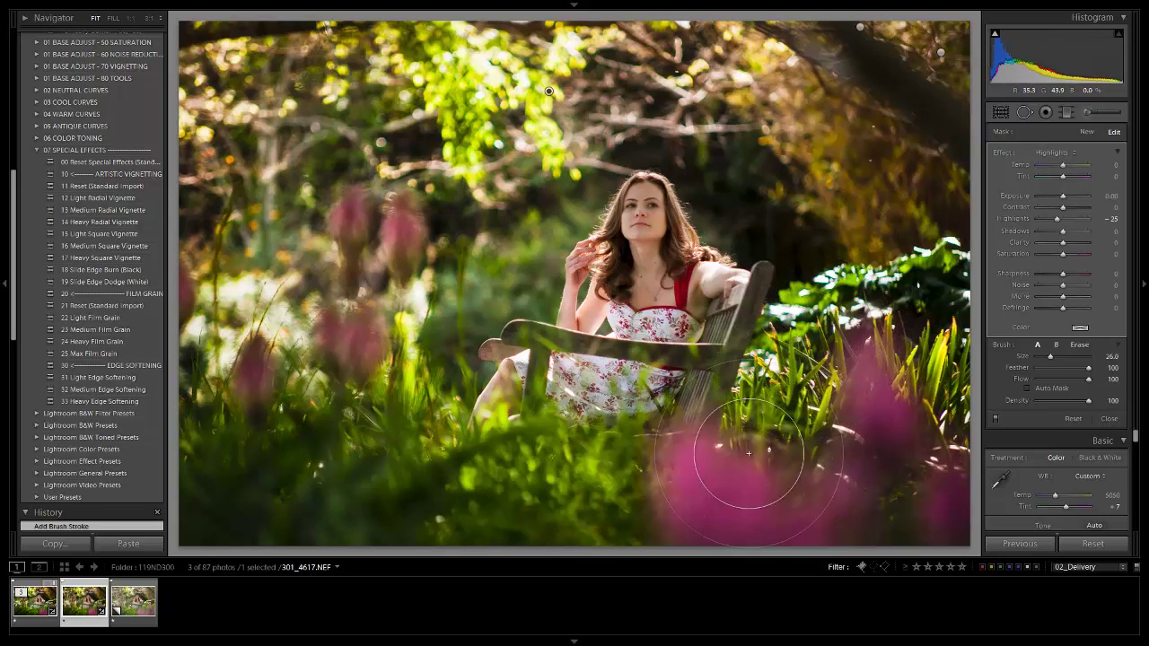
scroll(600, 103, "down", 6)
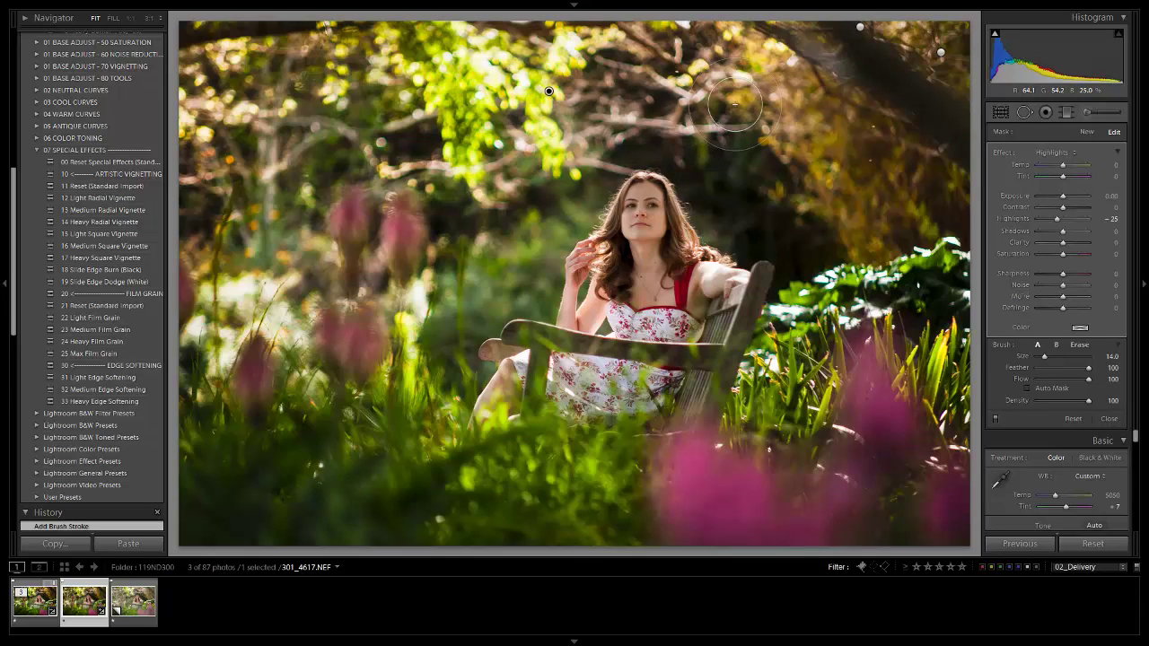
key("k")
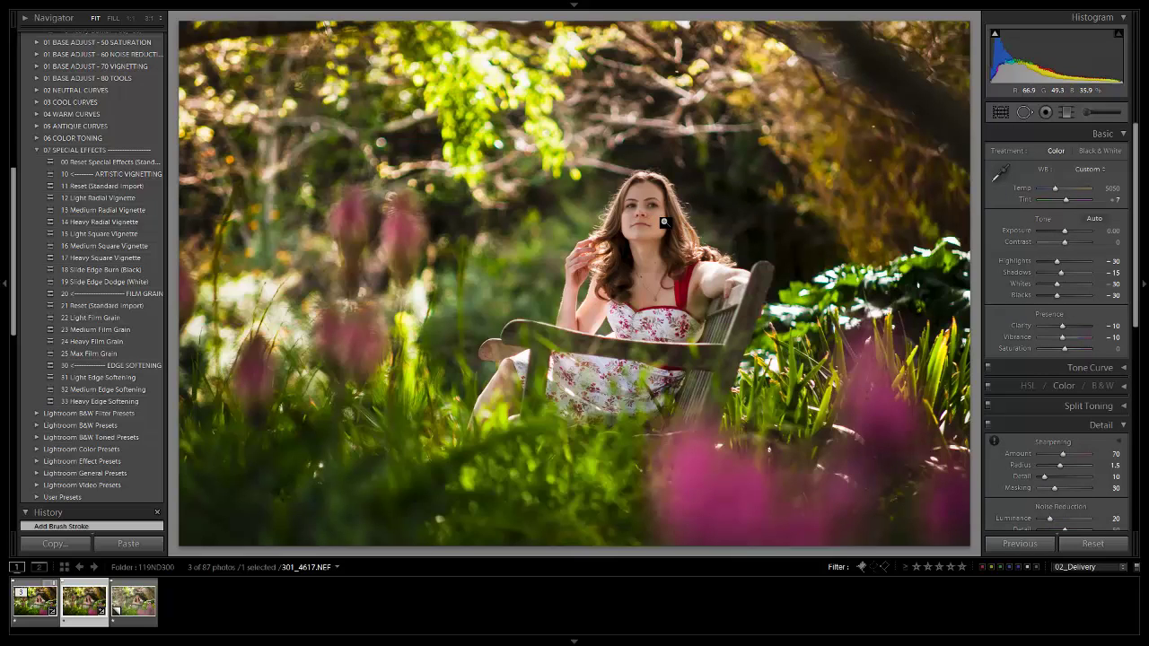
key("k")
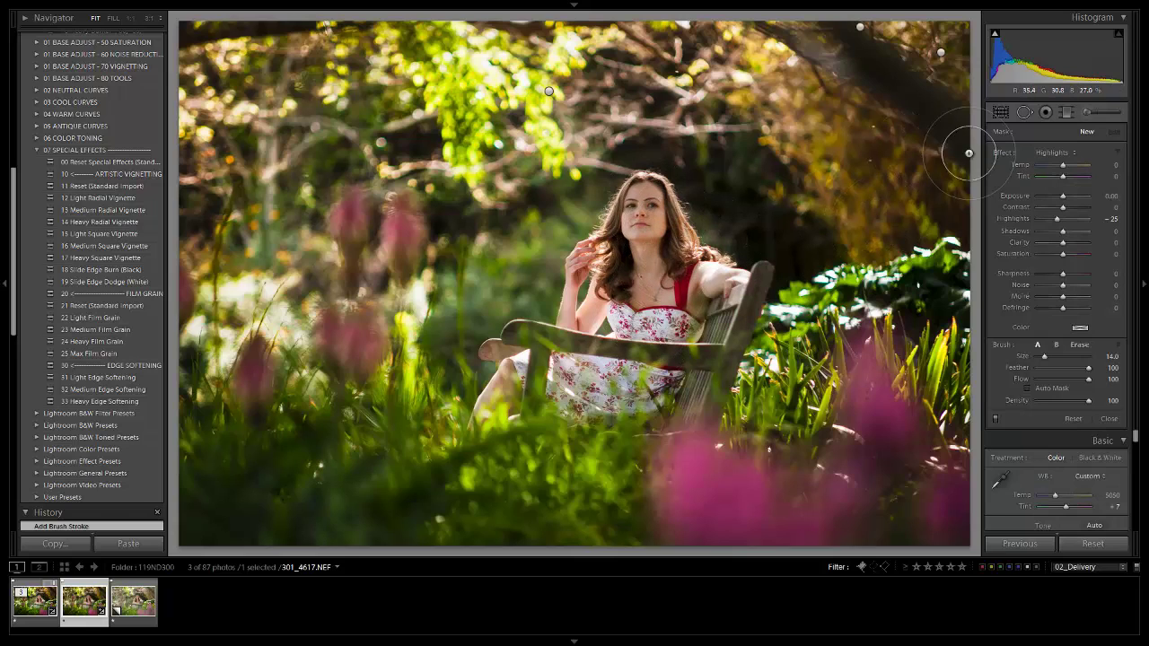
Paint a 03 Dodge (Brighten) brush at Exposure 0.20 on the face, toggling brush adjustments to compare.
left_click(1055, 154)
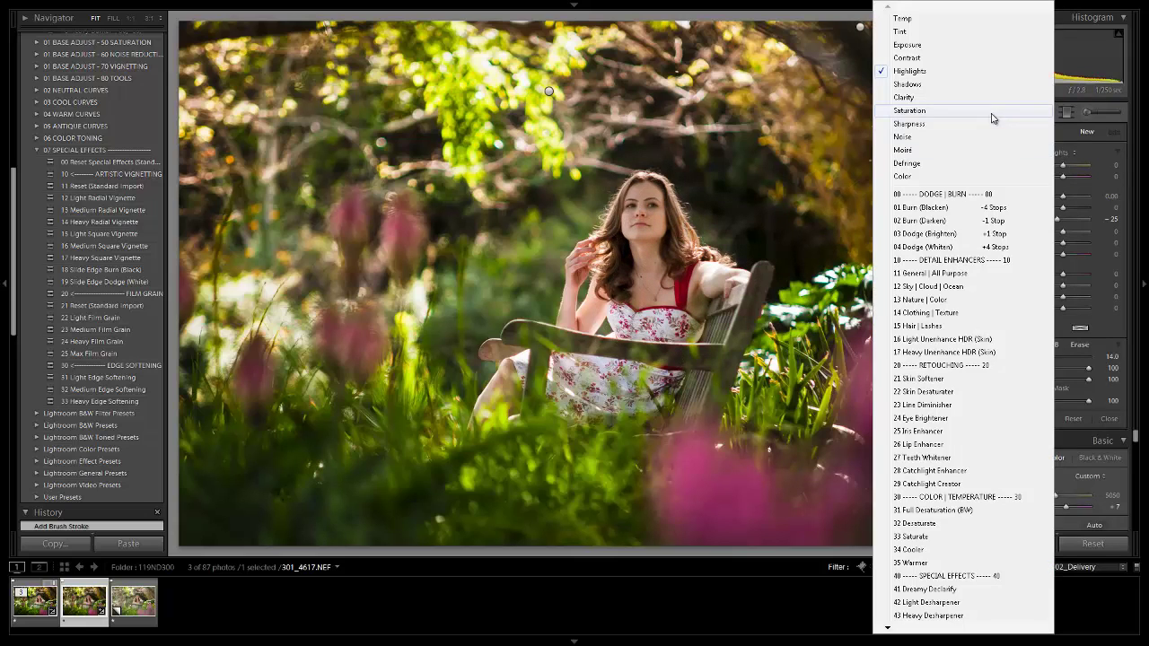
left_click(973, 233)
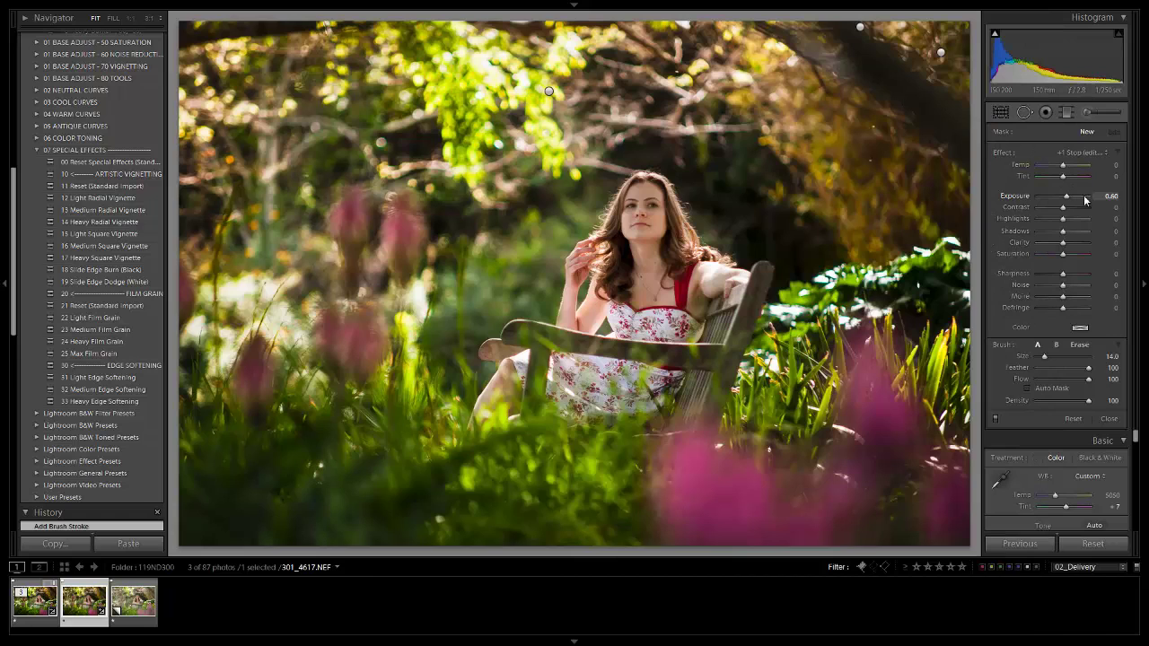
scroll(639, 226, "up", 3)
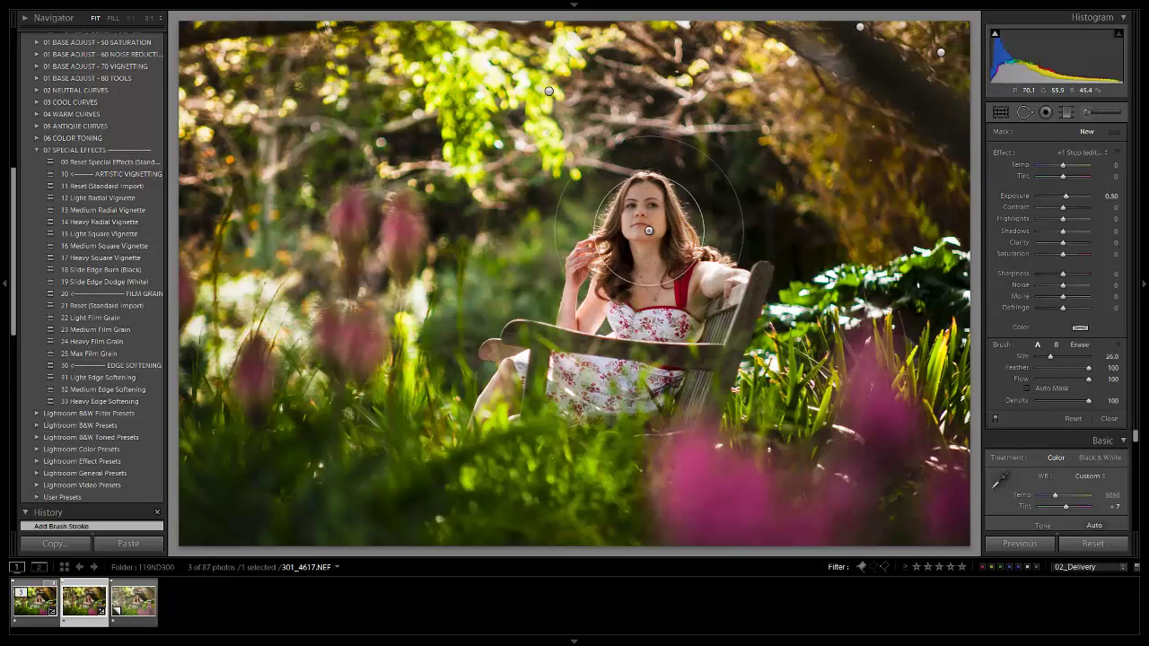
left_click(648, 230)
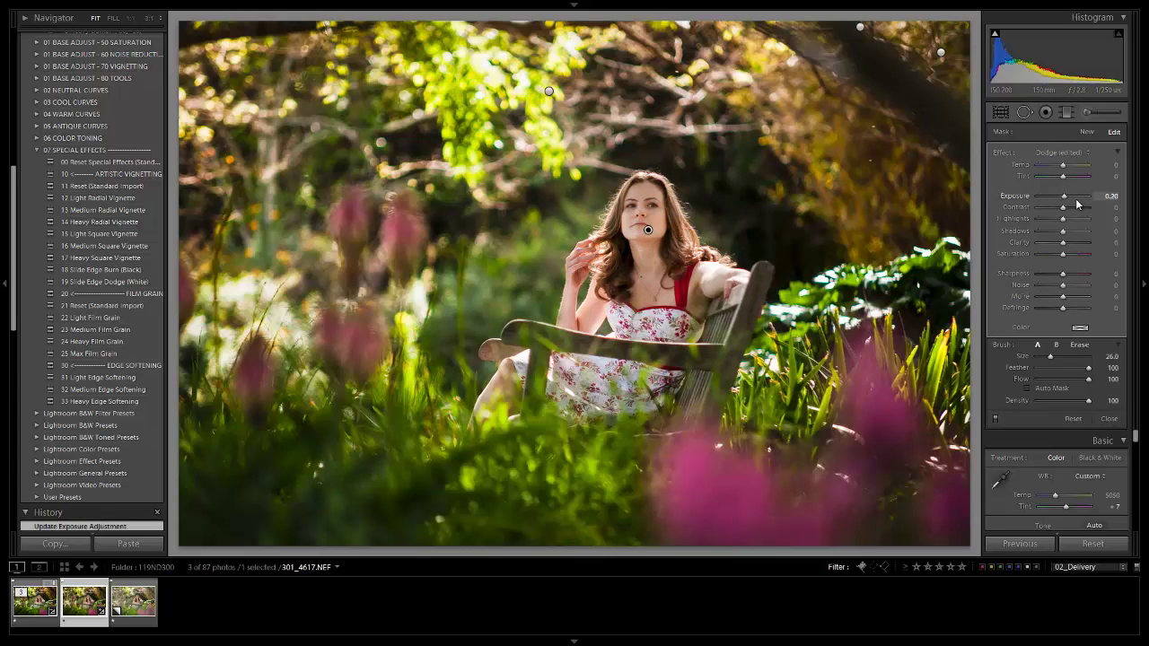
left_click(994, 419)
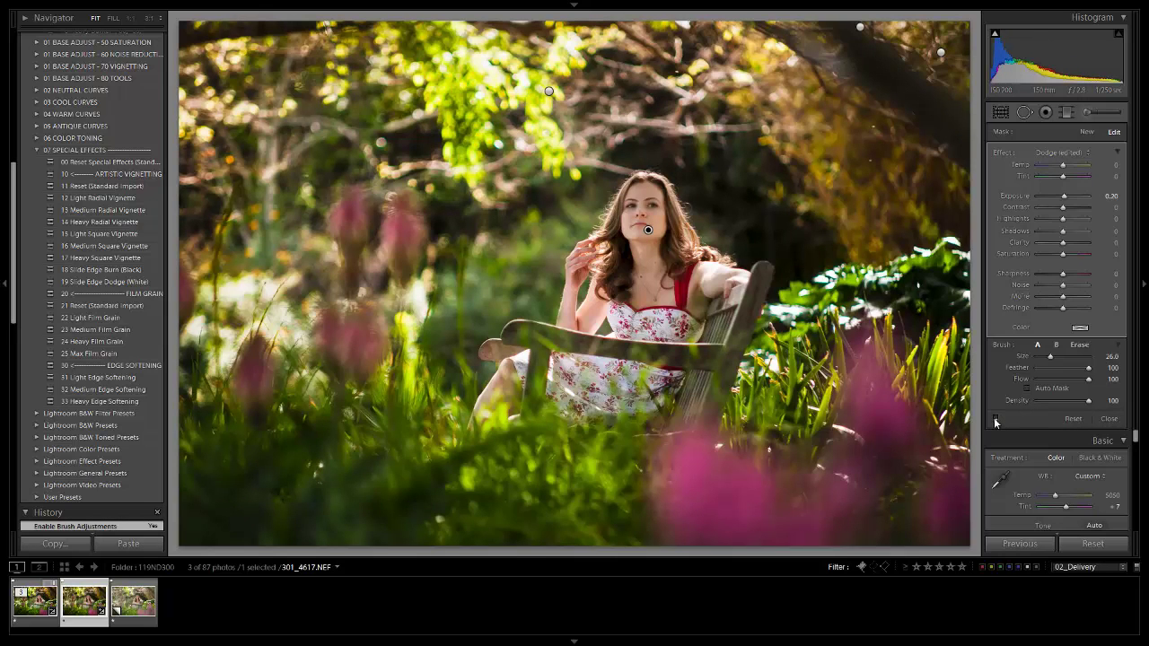
left_click(994, 419)
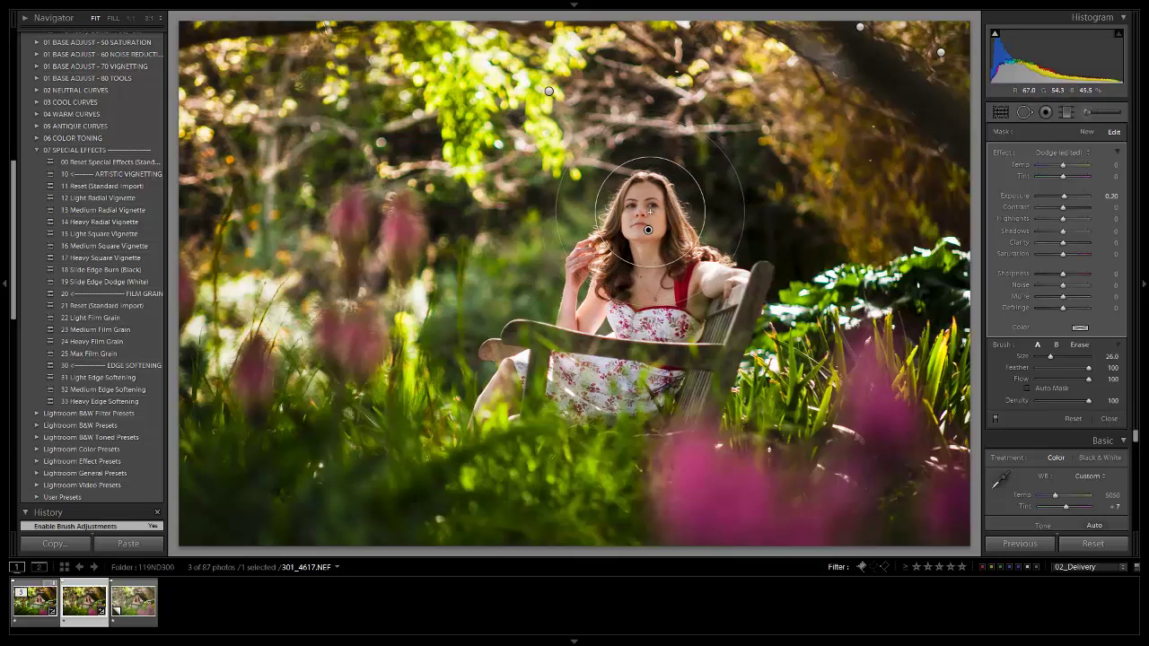
Zoom close on the eyes and paint 28 Catchlight Enhancer over both irises with a size 2 brush.
left_click(647, 232)
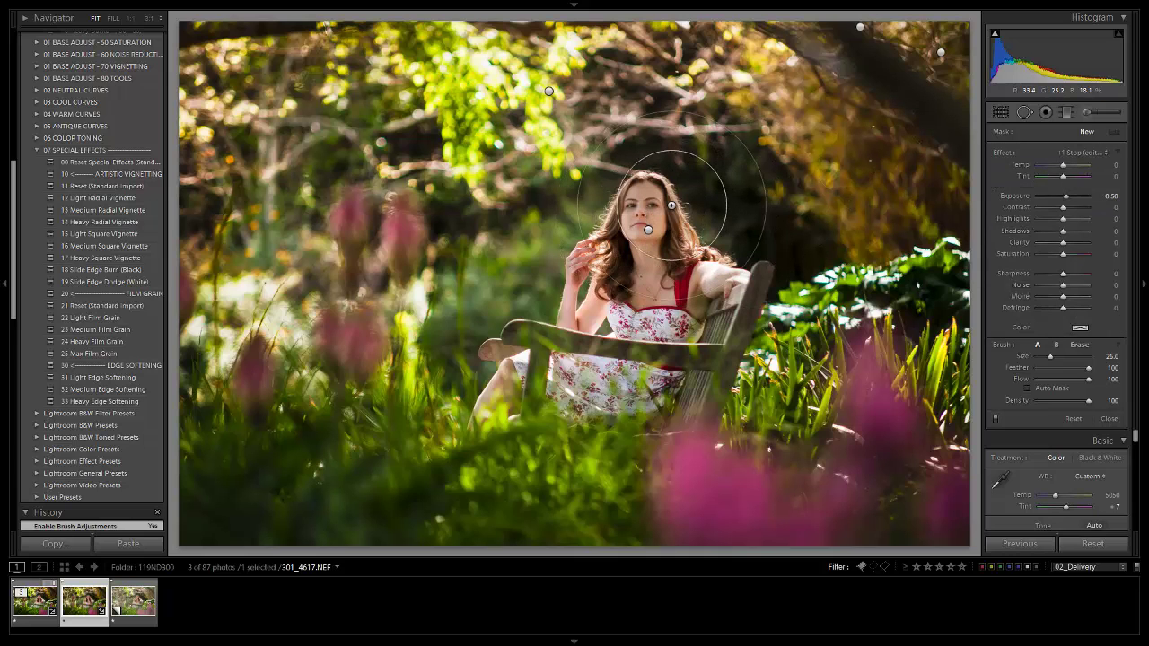
key("z")
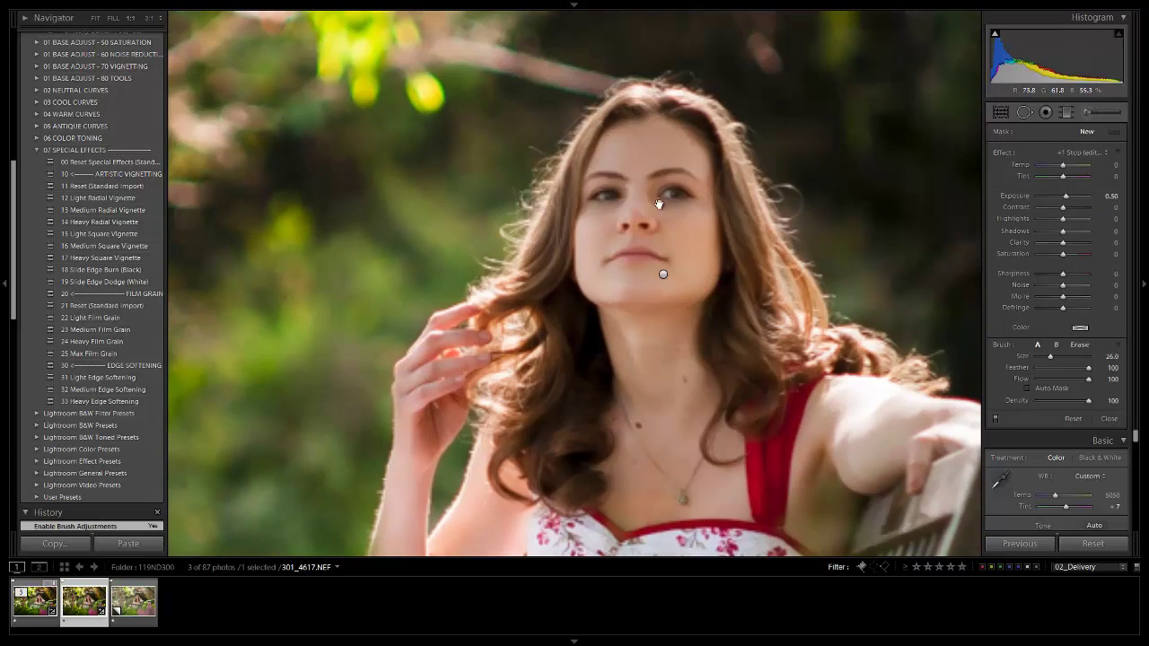
left_click_drag(667, 194, 603, 220)
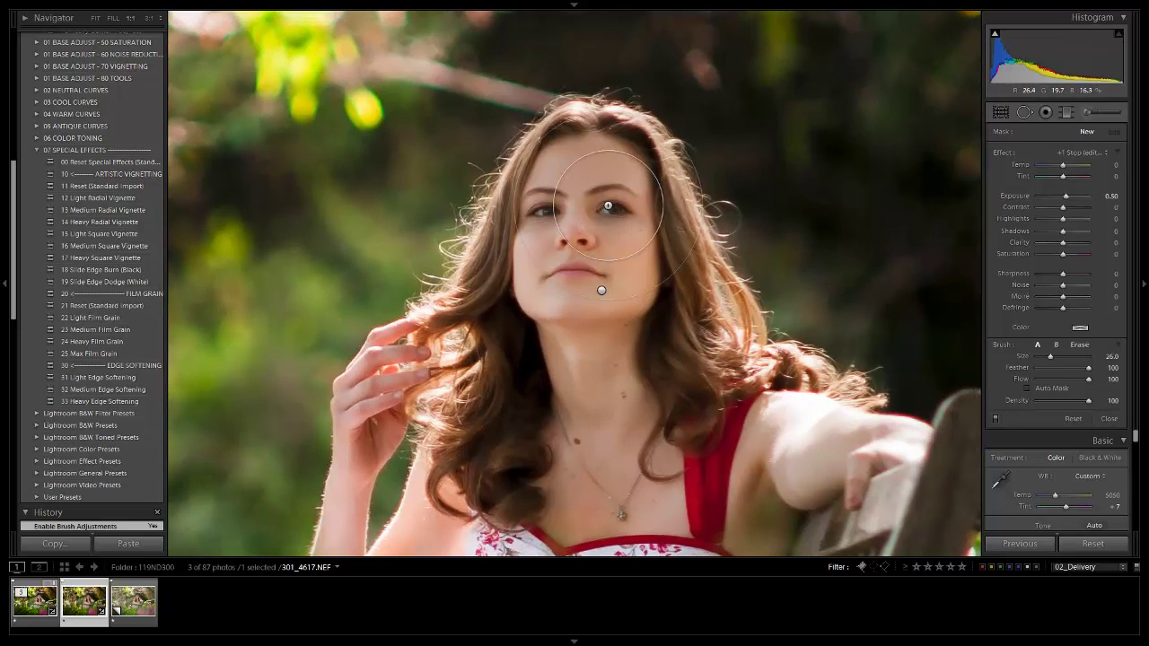
key("ctrl+=")
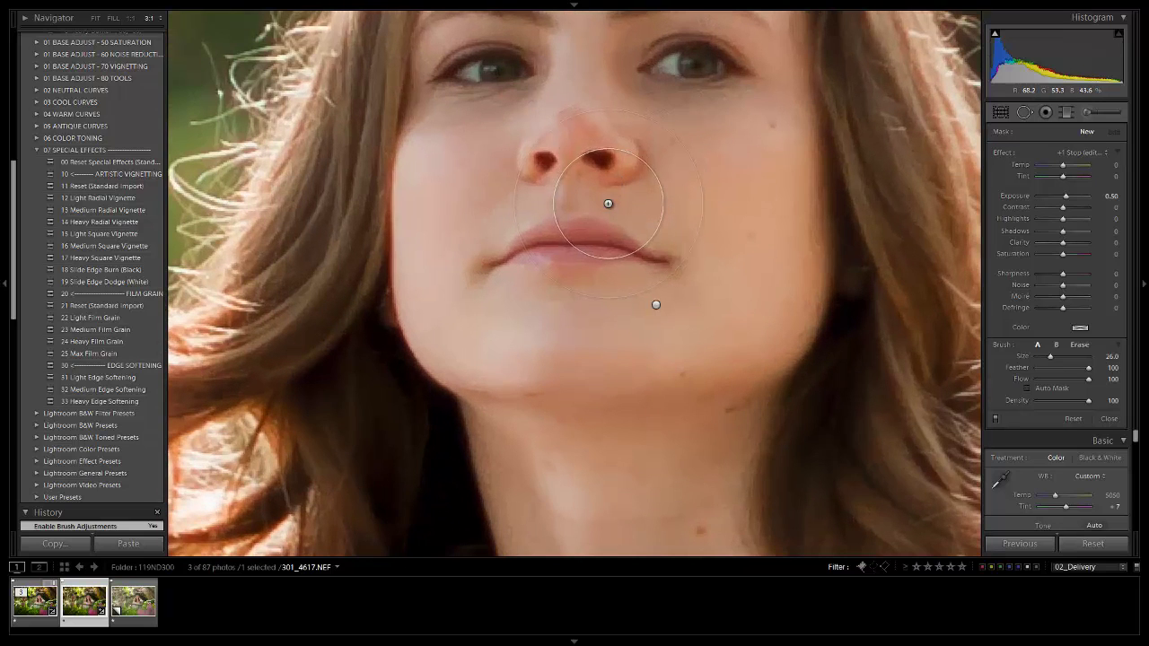
left_click_drag(604, 135, 606, 268)
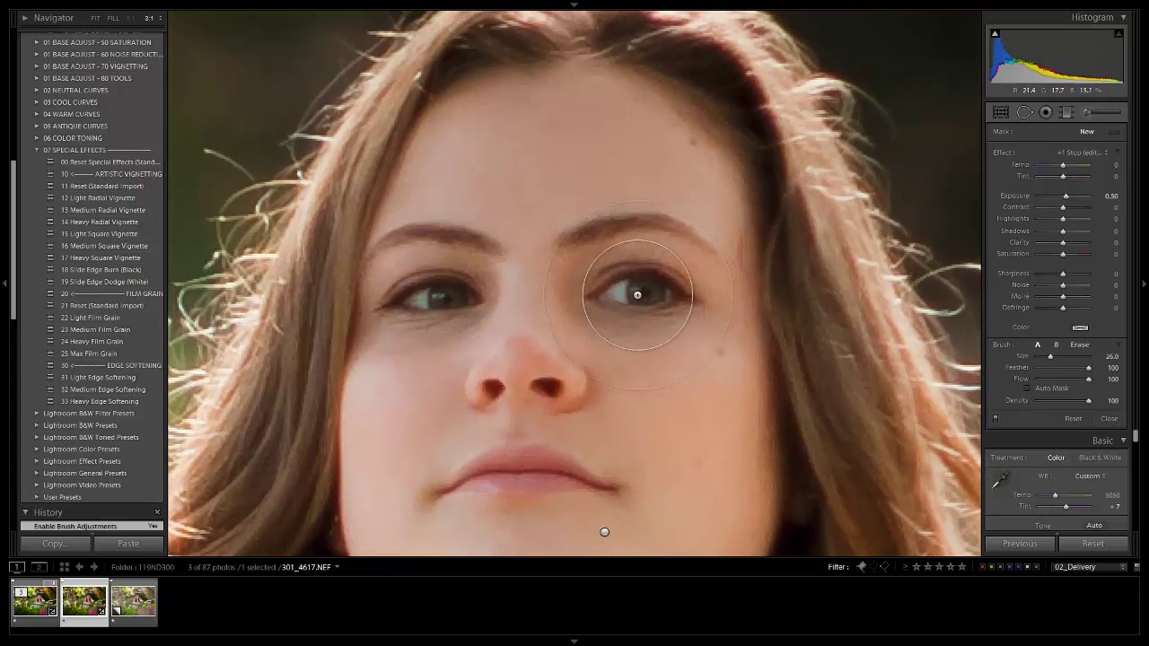
left_click(1104, 154)
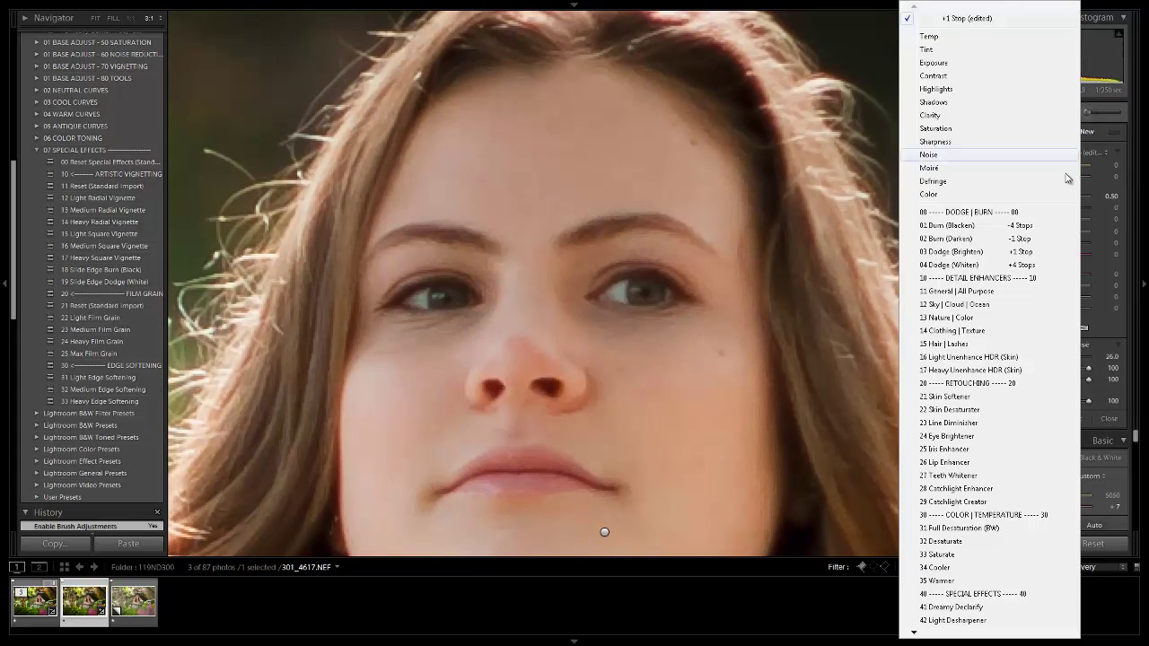
left_click(978, 490)
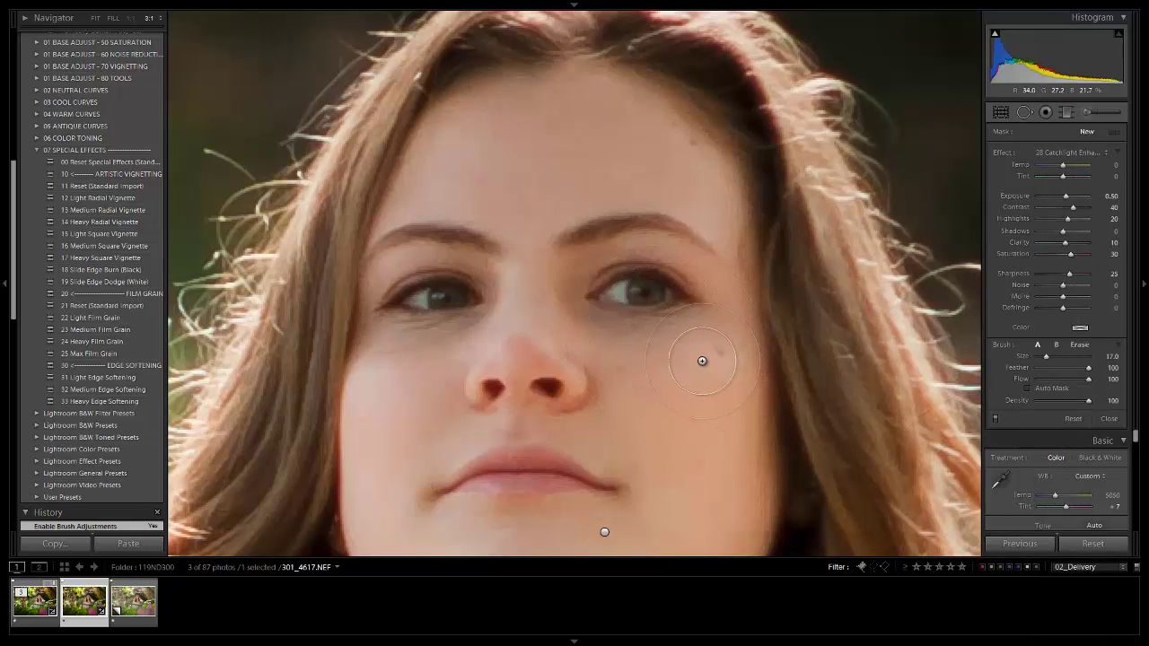
left_click(634, 289)
key("bracketleft")
left_click_drag(429, 297, 438, 298)
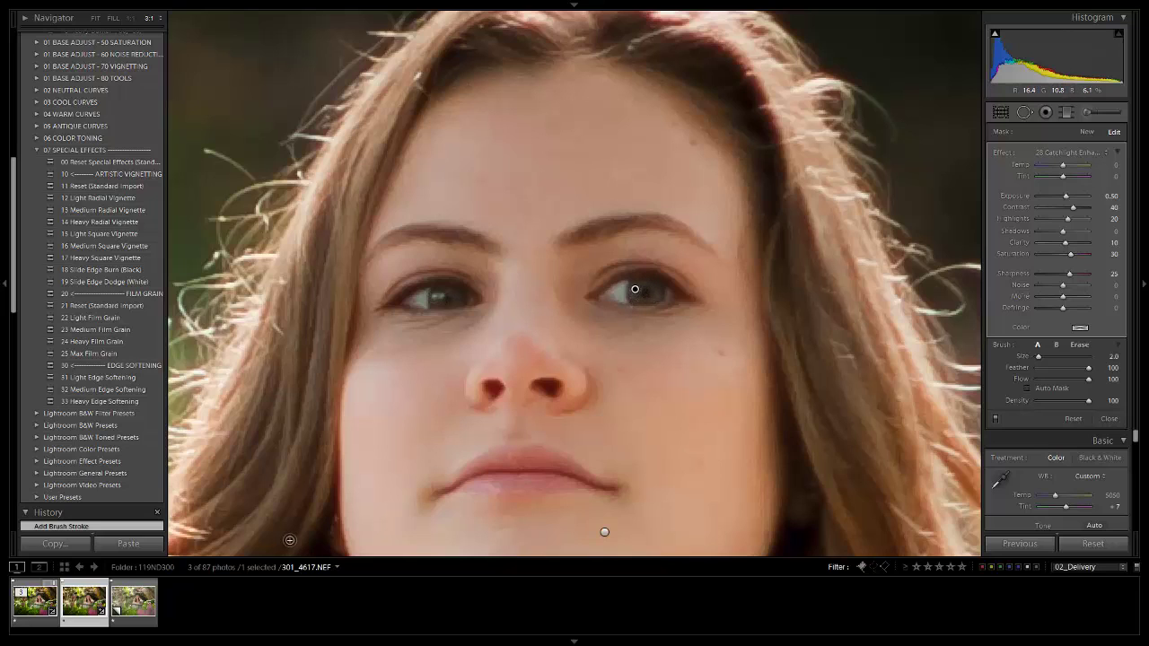
Set Show Edit Pins to Never and raise the catchlight mask's Exposure.
key("t")
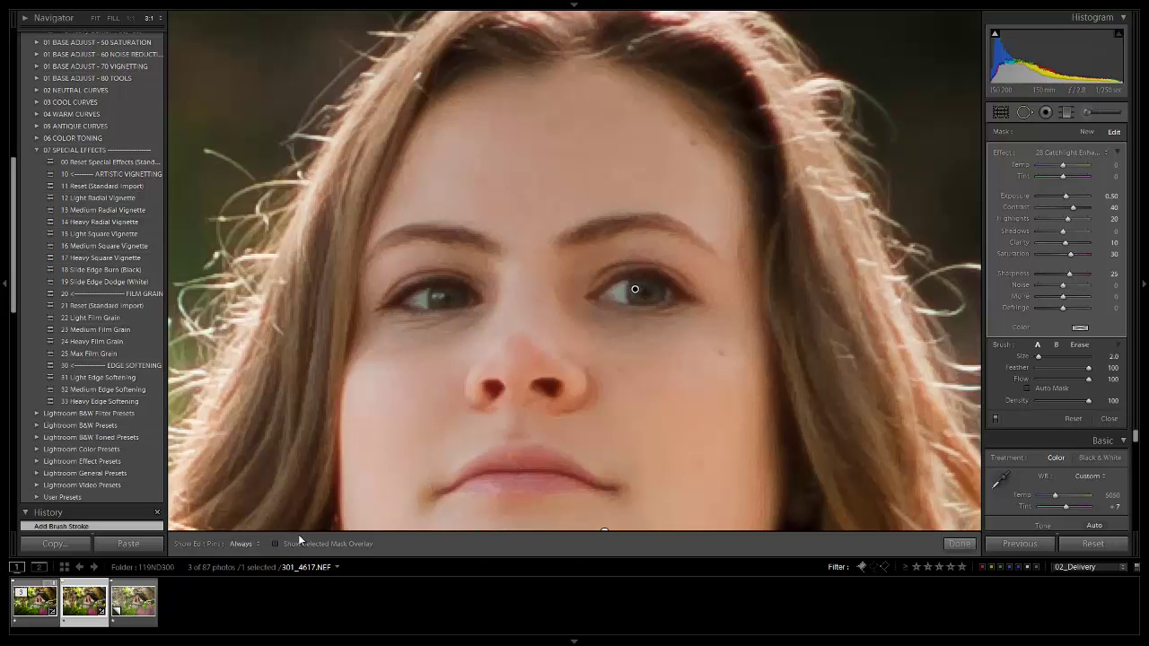
left_click(244, 545)
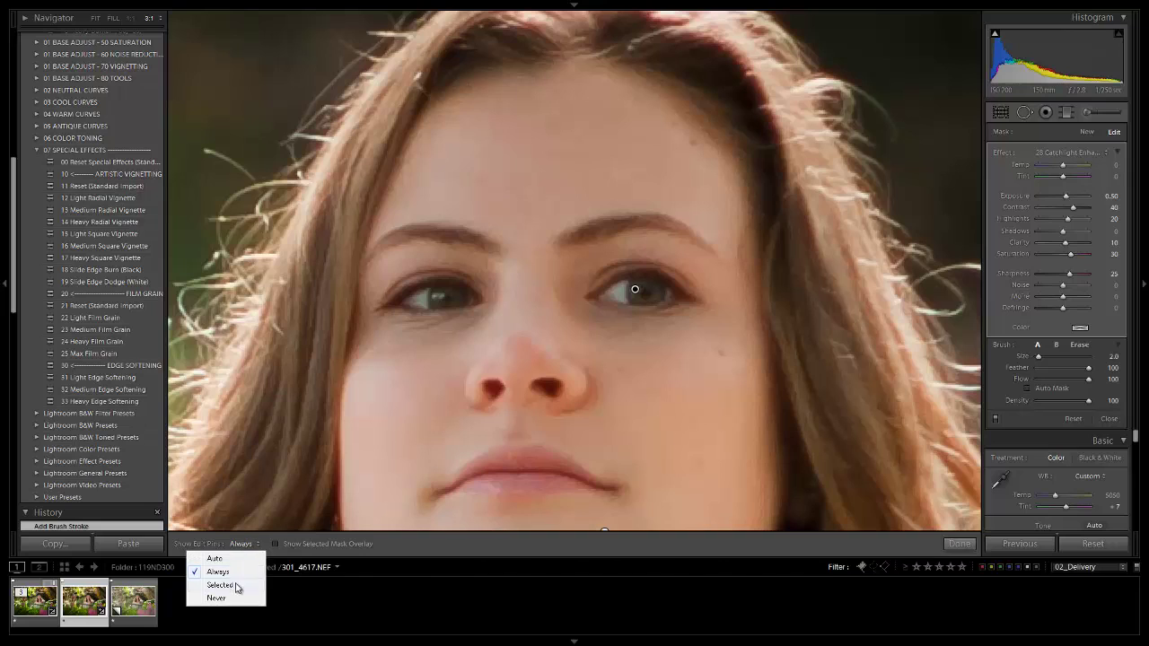
left_click(236, 600)
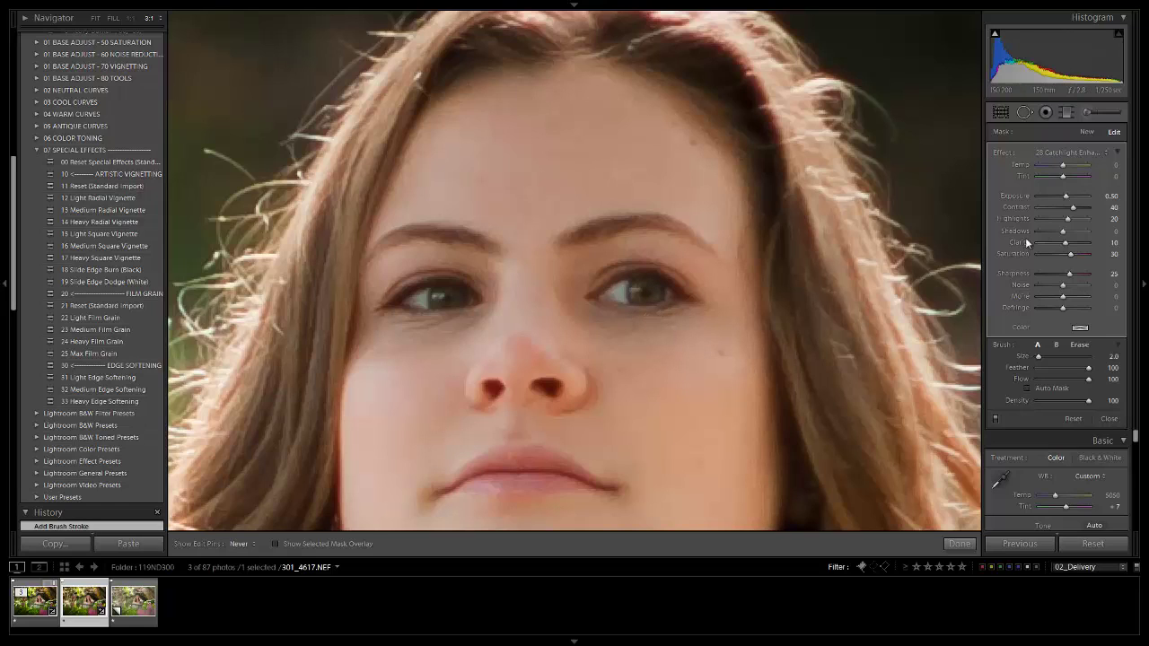
left_click_drag(1073, 193, 1073, 197)
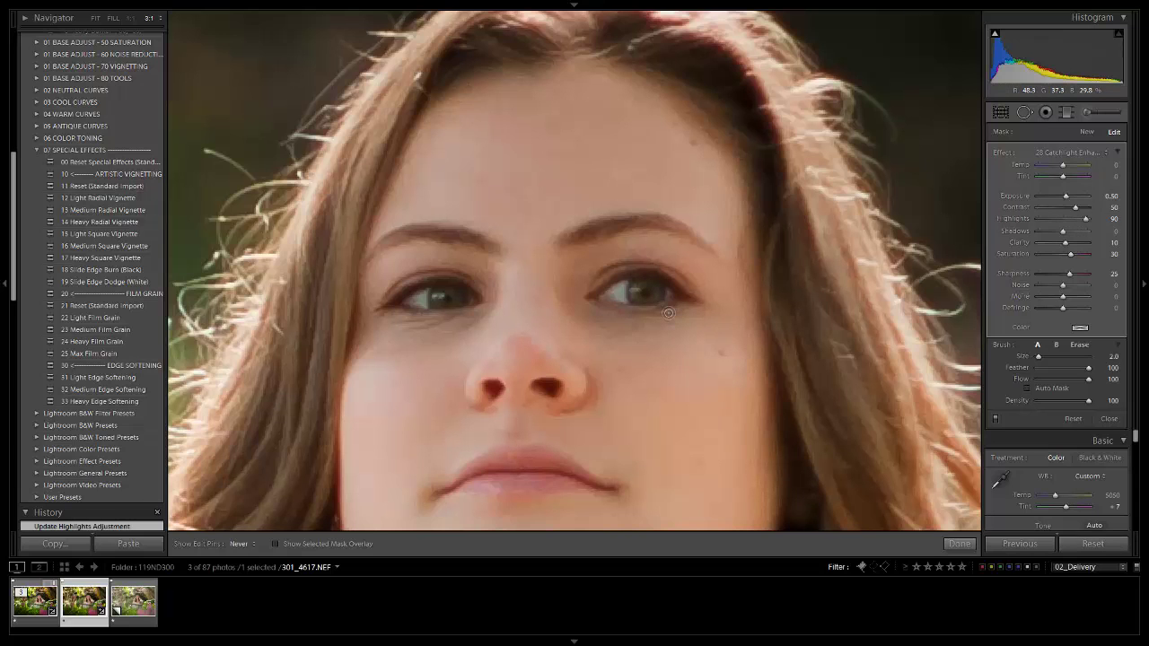
Zoom to 3:1 on her eyes and start a new brush mask using the 24 Eye Brightener effect.
key("k")
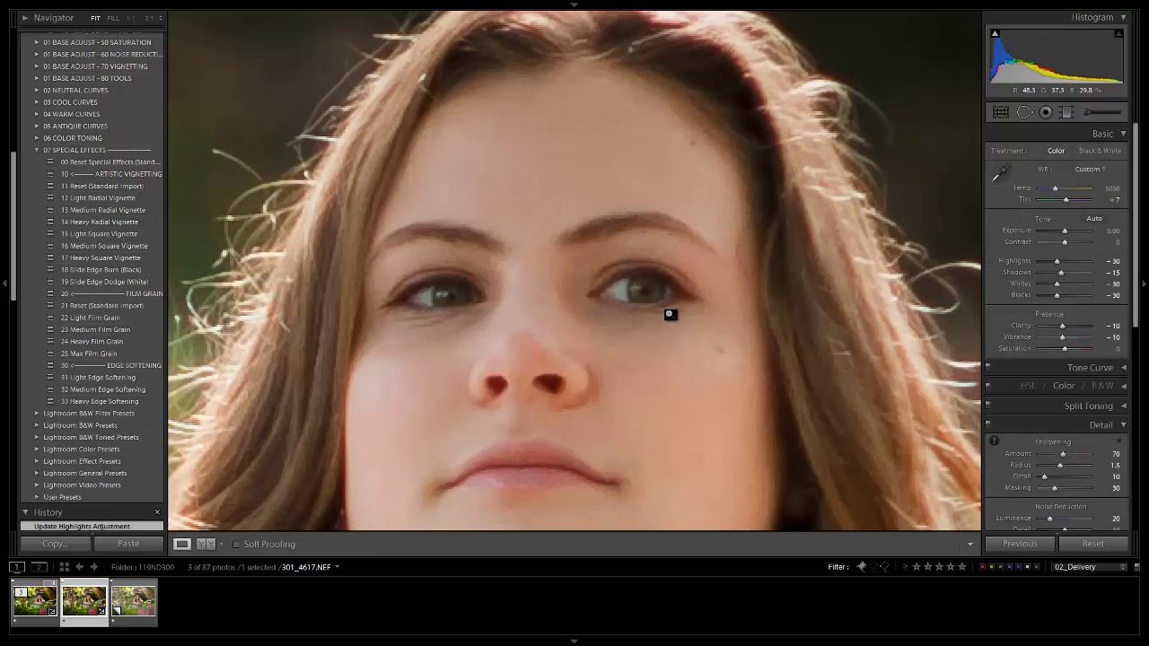
left_click(671, 314)
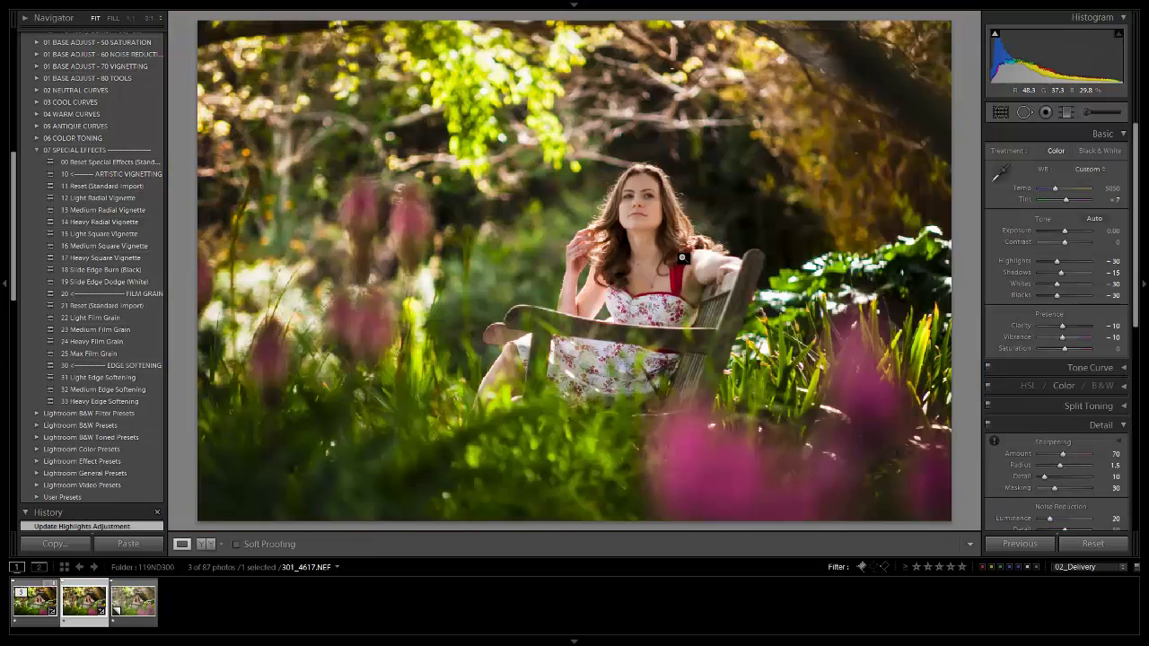
left_click(651, 188)
left_click(652, 189)
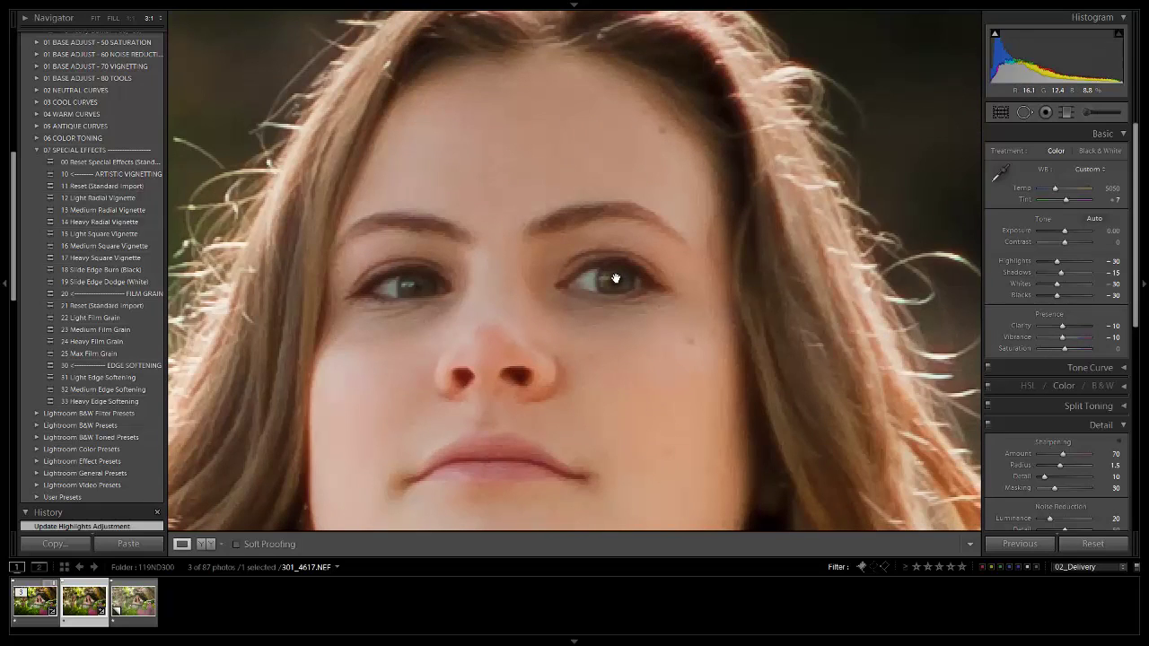
key("k")
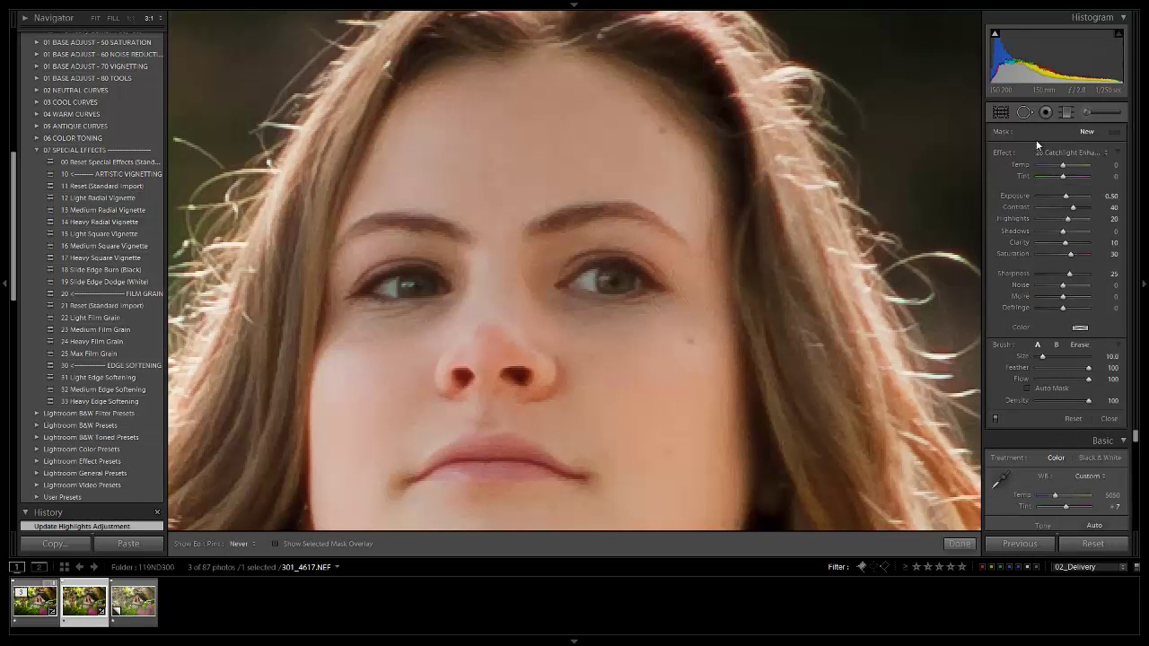
left_click(1064, 156)
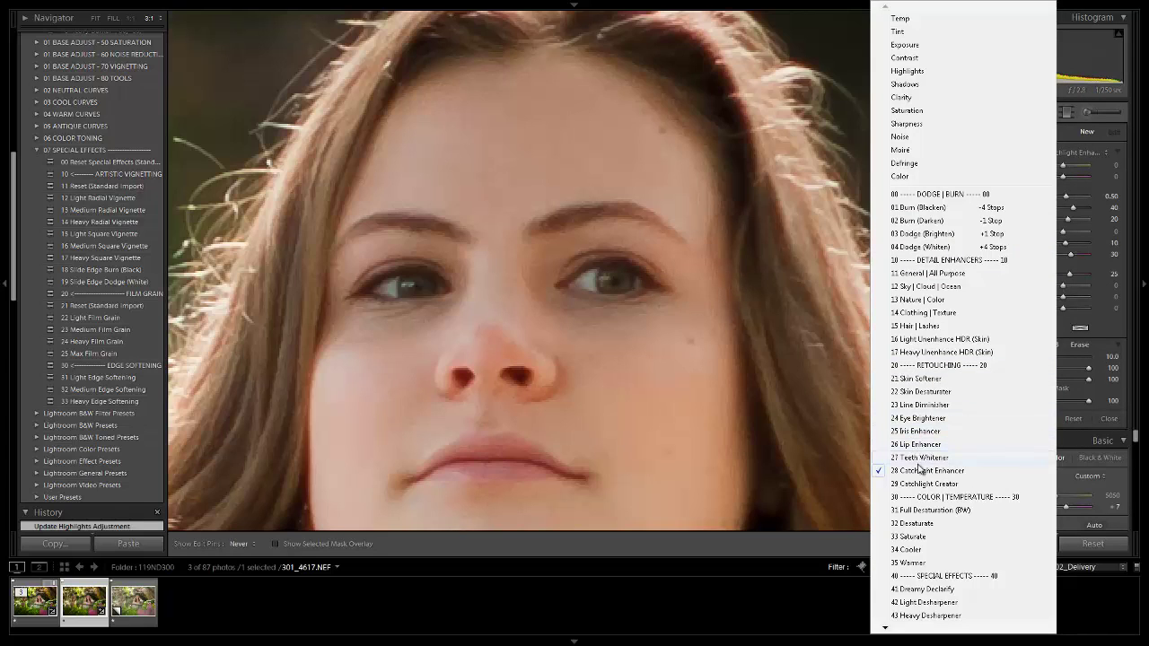
left_click(924, 419)
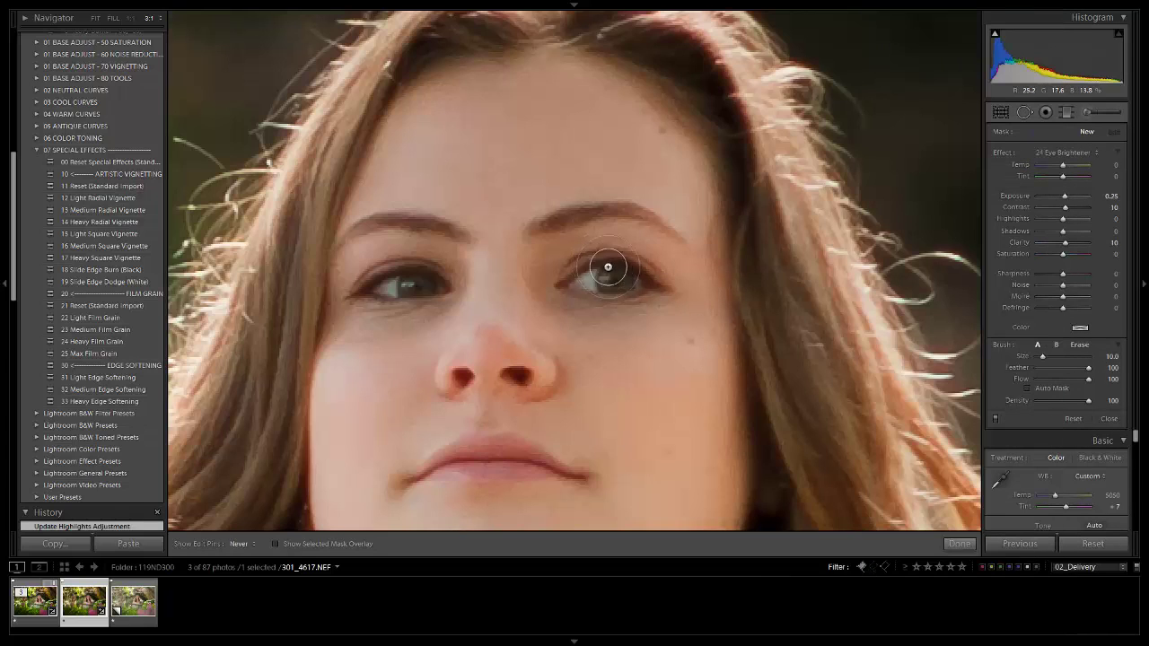
Paint the Eye Brightener over both irises, checking the whole portrait before returning to 3:1.
left_click(651, 311)
scroll(652, 311, "down", 2)
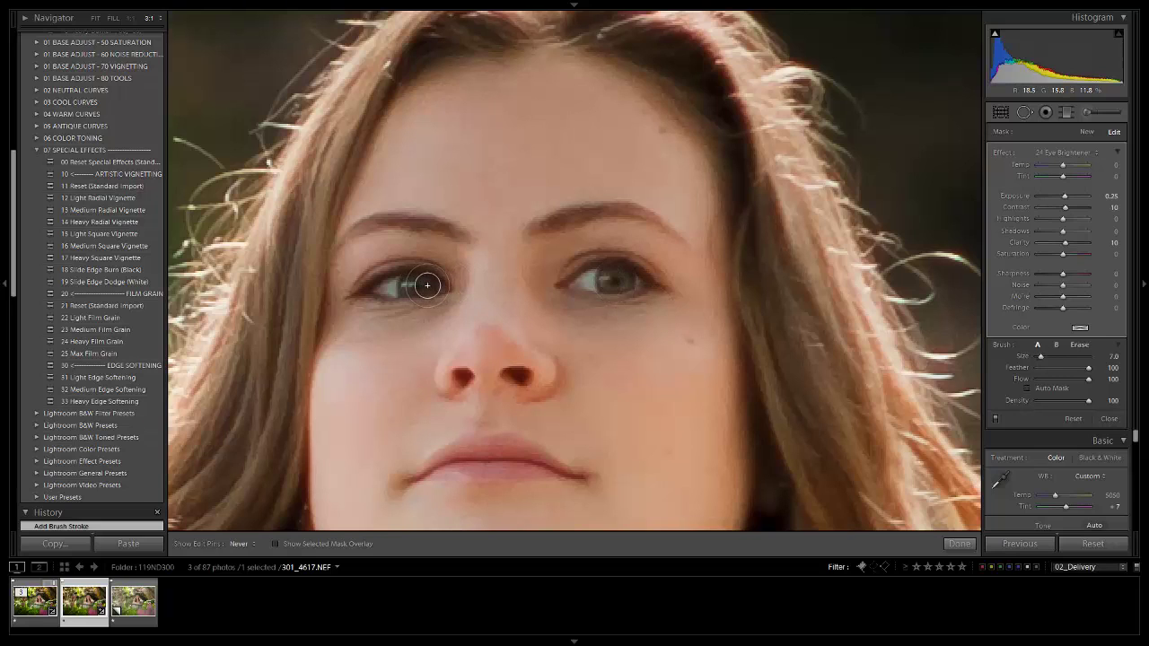
left_click_drag(436, 285, 413, 286)
mouse_move(638, 284)
left_mouse_down()
mouse_move(606, 276)
mouse_move(618, 310)
mouse_move(590, 308)
mouse_move(623, 287)
mouse_move(618, 313)
left_mouse_up()
mouse_move(422, 295)
left_mouse_down()
mouse_move(427, 287)
mouse_move(382, 290)
left_mouse_up()
left_click_drag(613, 271, 619, 282)
key("z")
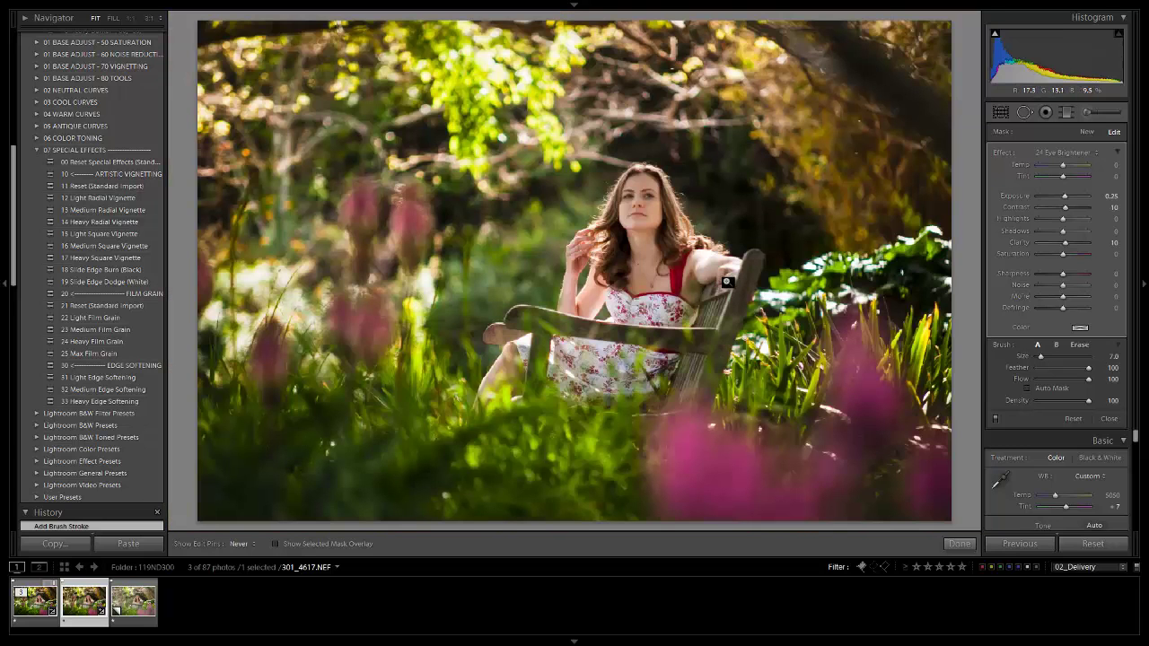
left_click(643, 188)
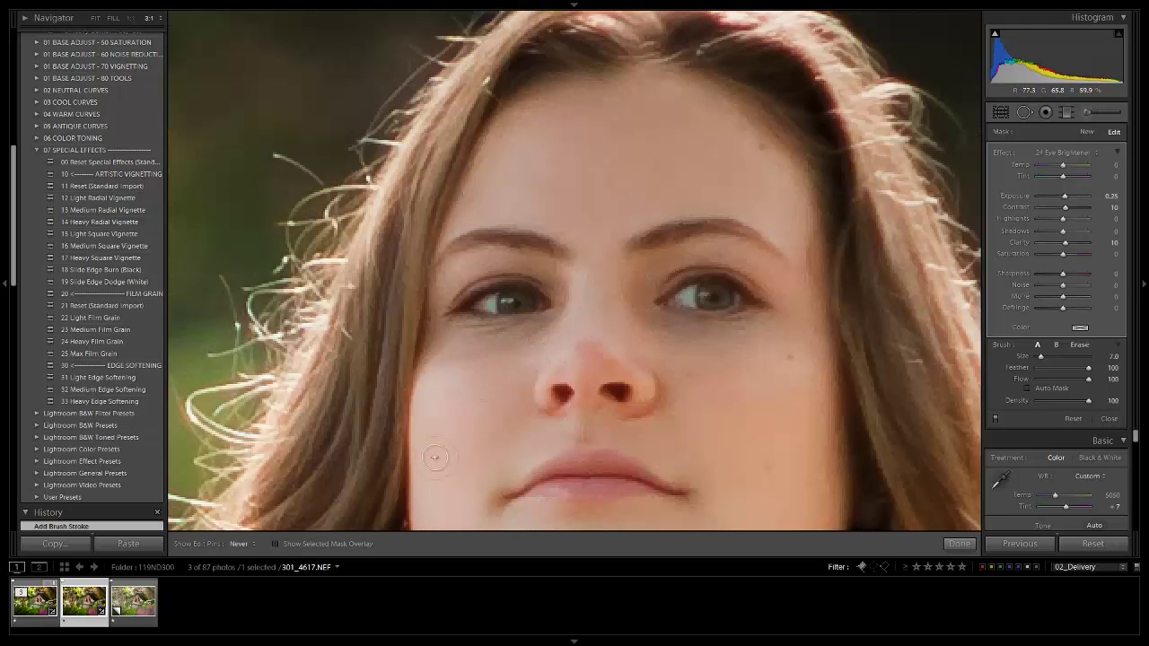
Set edit pins to always show and drag the eye pin to reduce Exposure to 0.14.
left_click(224, 544)
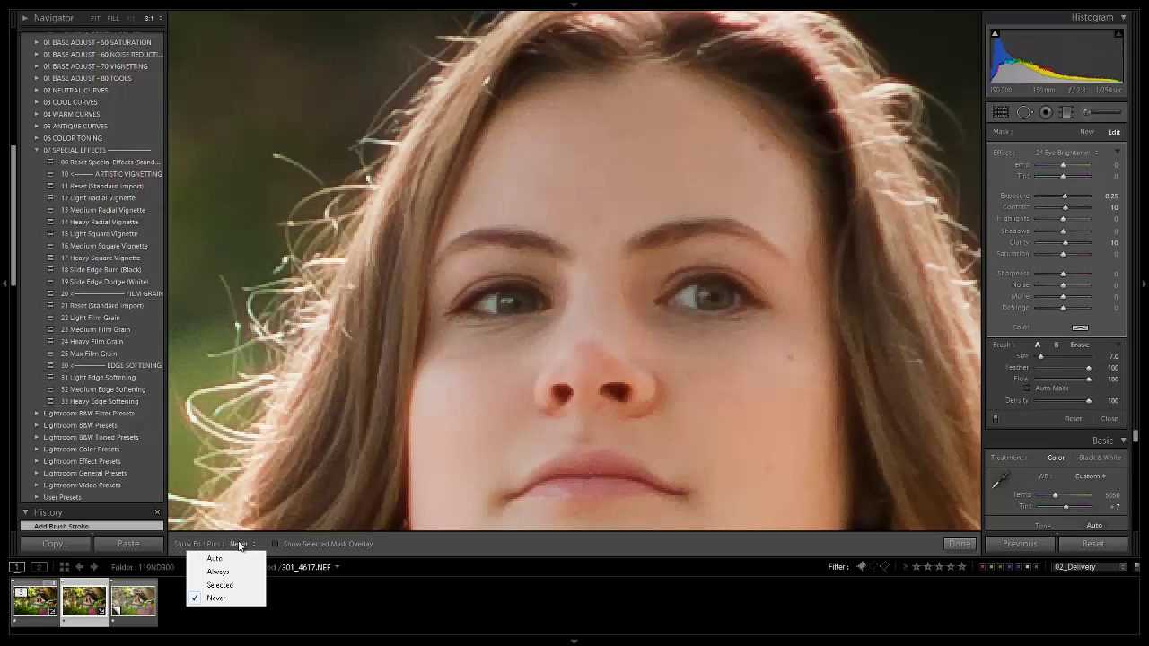
left_click(236, 568)
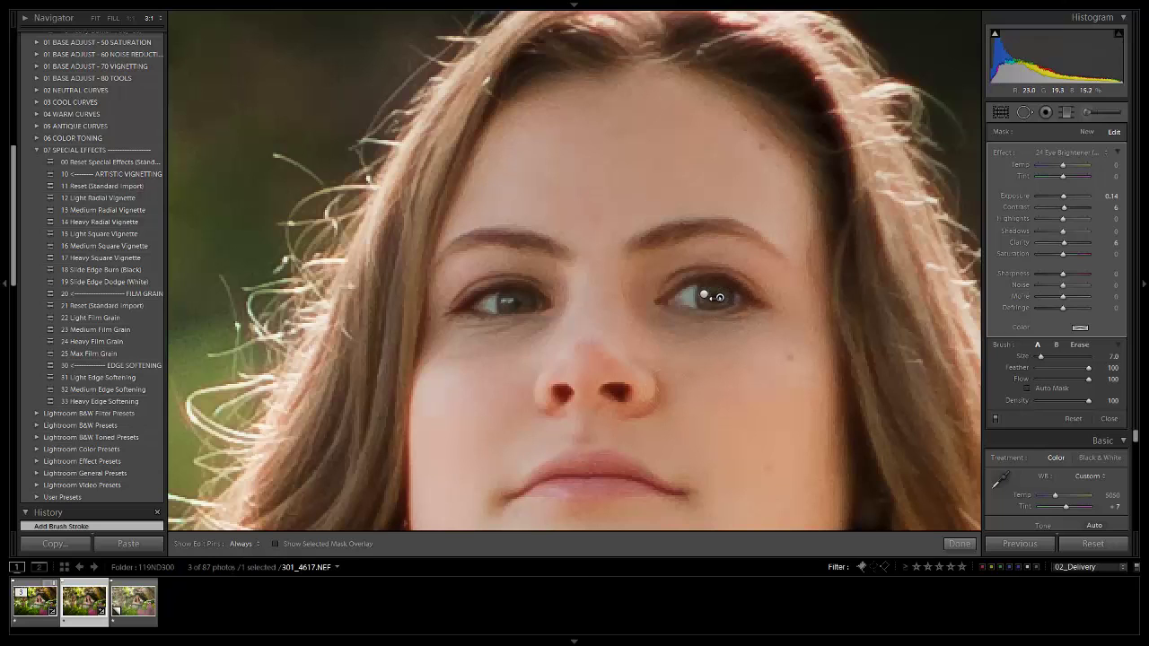
left_click(713, 297)
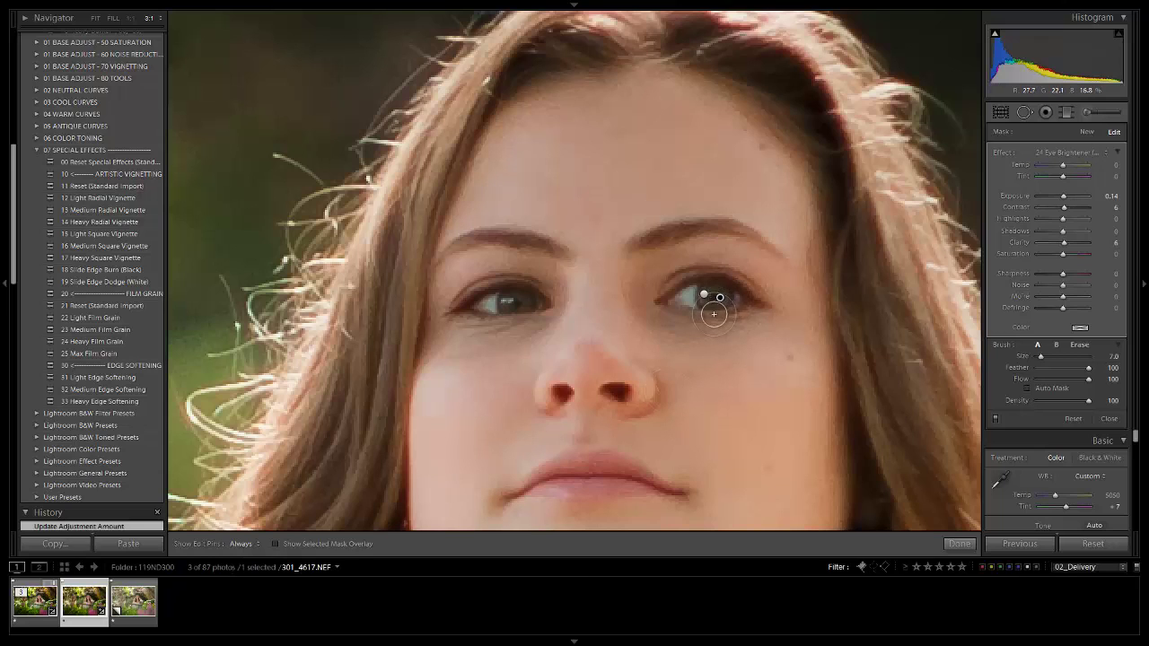
Toggle the brush adjustments off and on three times to compare the eye brightening.
left_click(994, 419)
left_click(994, 419)
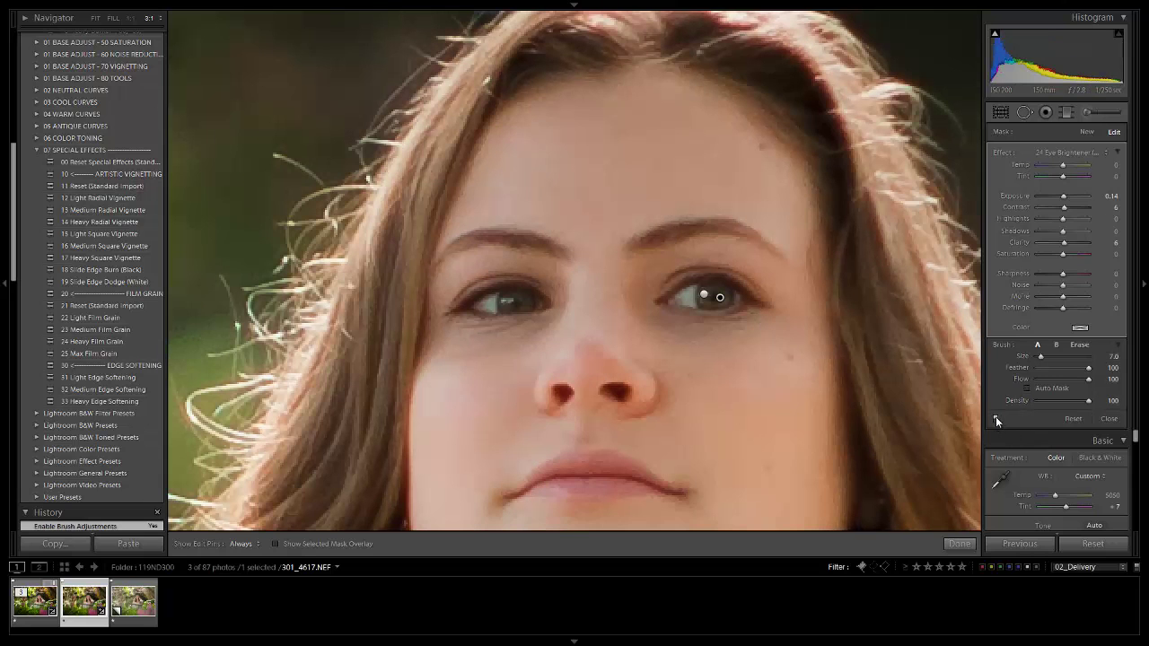
left_click(995, 417)
left_click(995, 417)
left_click(996, 419)
left_click(995, 418)
Close the Adjustment Brush and zoom out to view the whole finished portrait.
key("k")
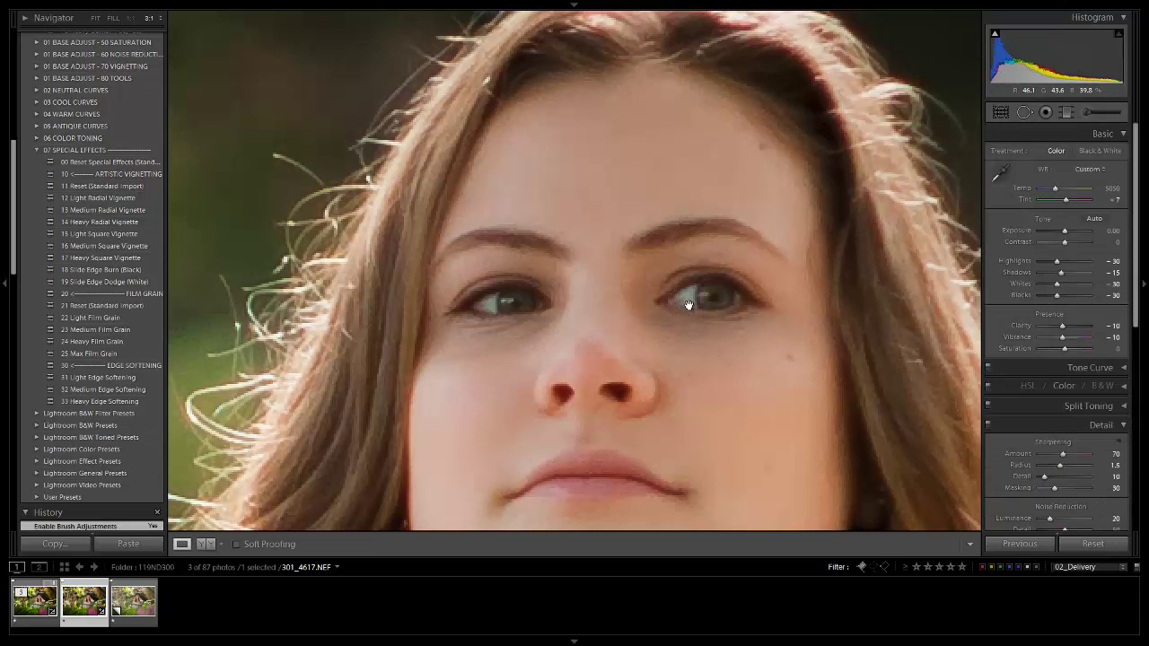
left_click(690, 305)
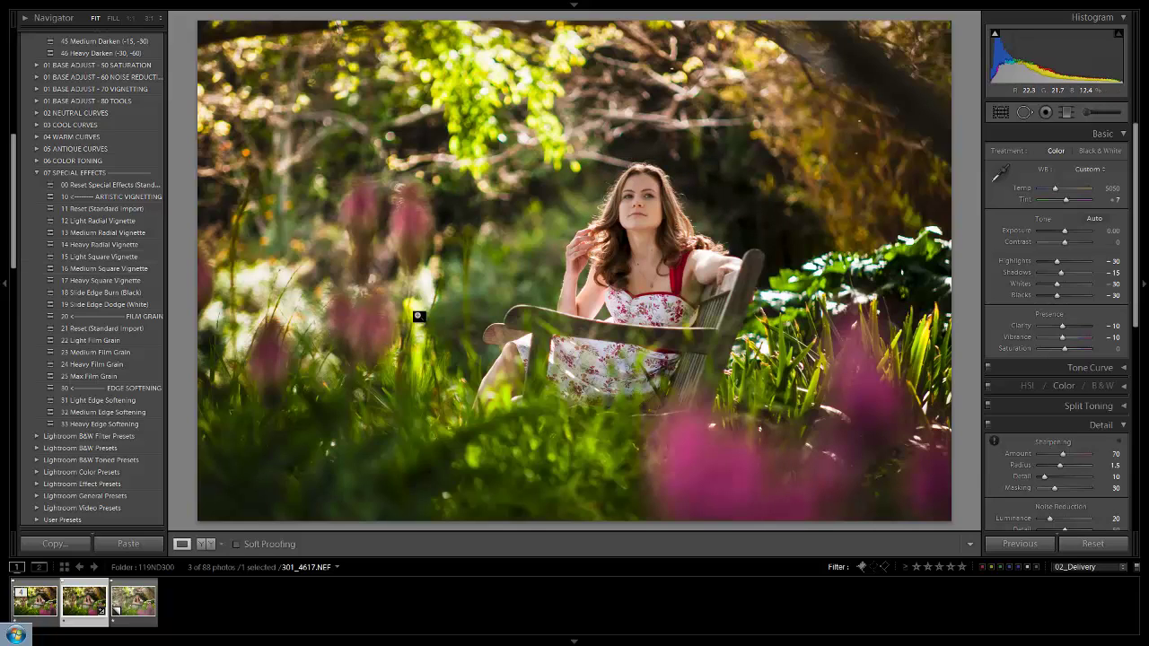
Select the 301_4617-Edit-2.tif copy from the first filmstrip thumbnail.
left_click(33, 611)
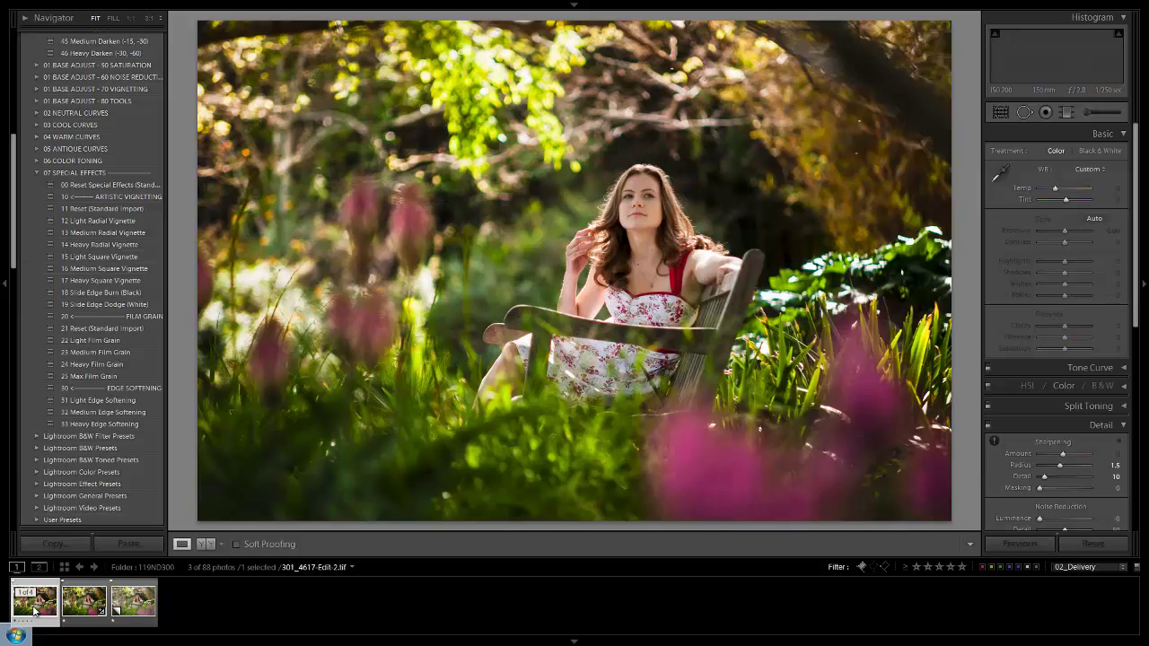